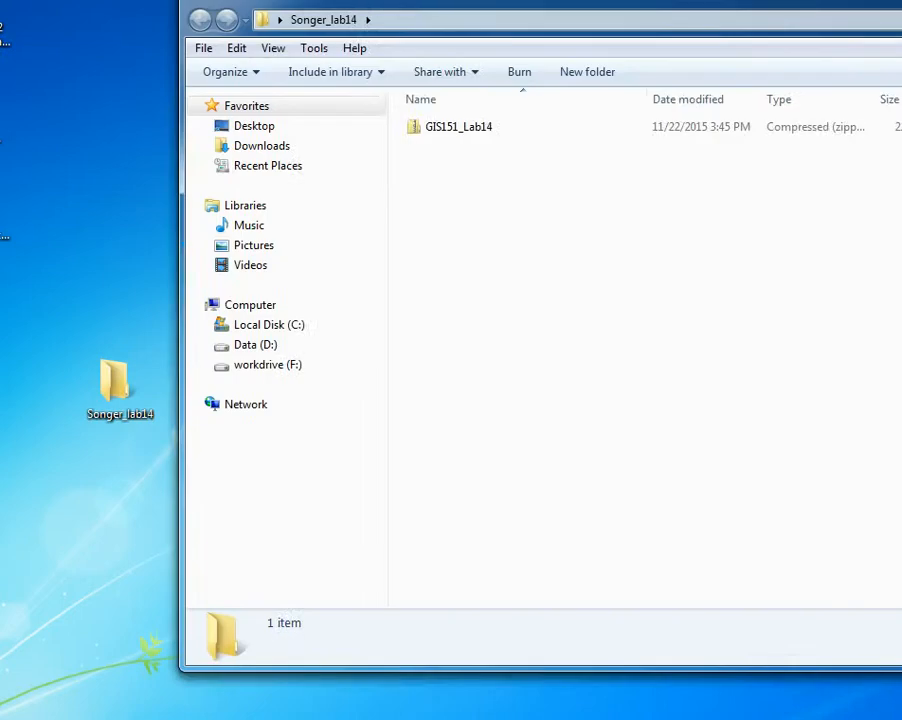
Extract all files from the GIS151_Lab14 zip archive to the proposed destination and open the extracted inner GIS151_Lab14 folder
click(312, 172)
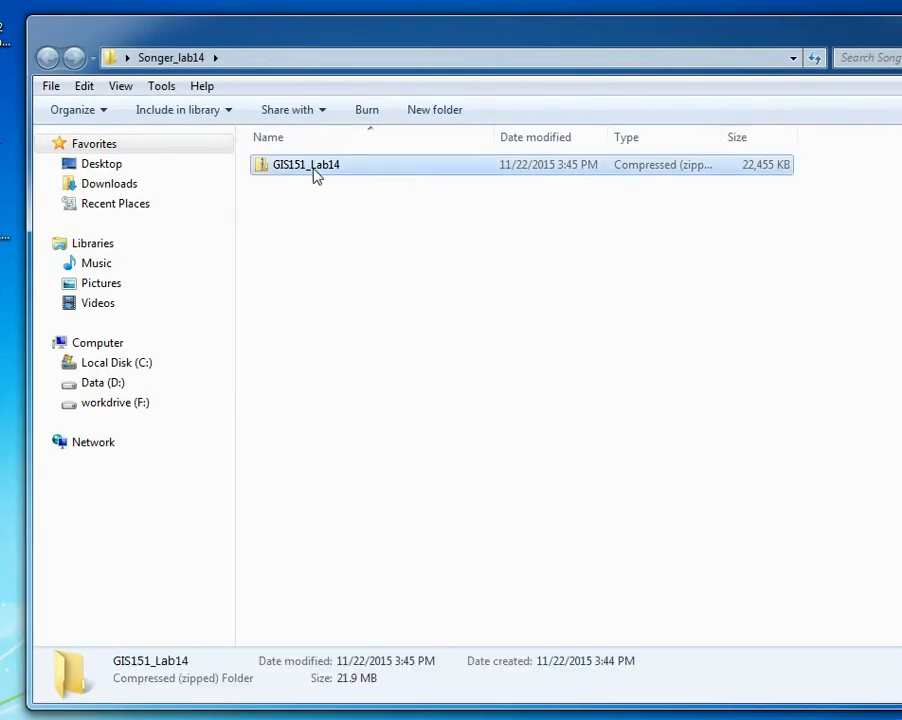
right_click(315, 175)
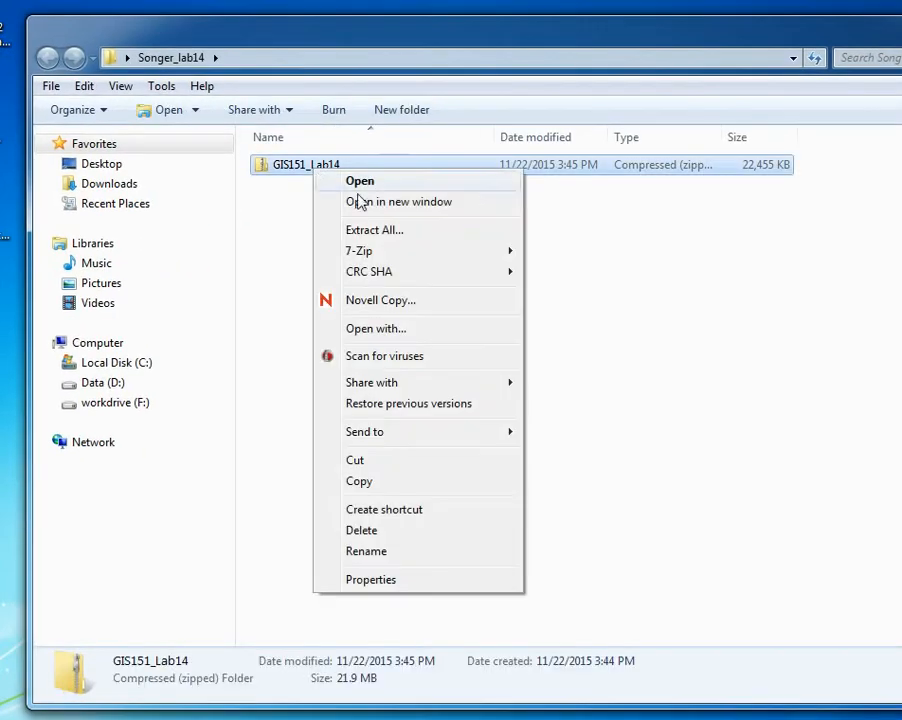
click(380, 230)
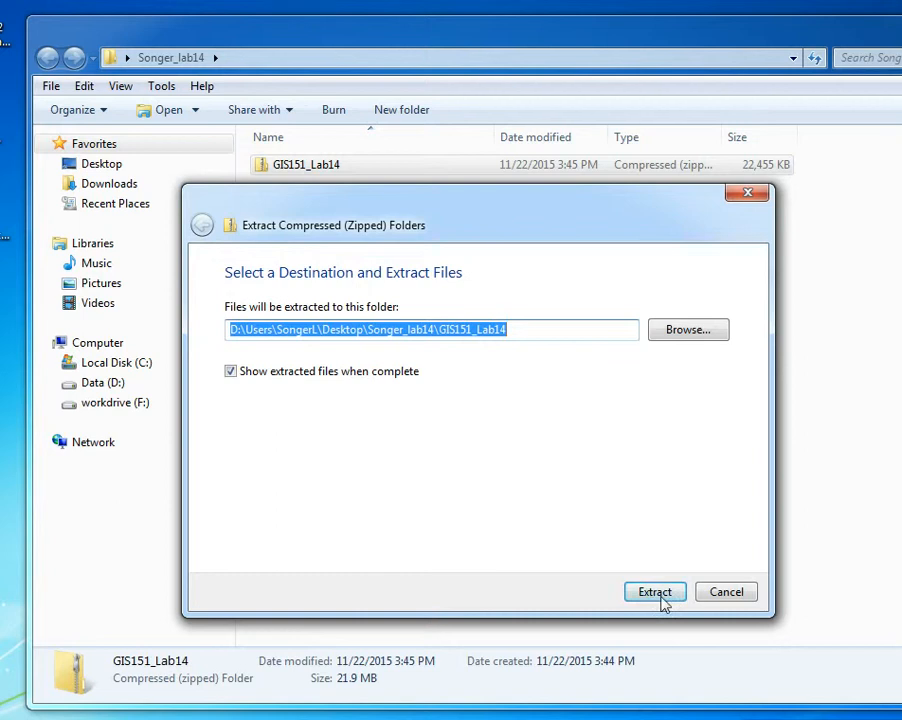
click(656, 591)
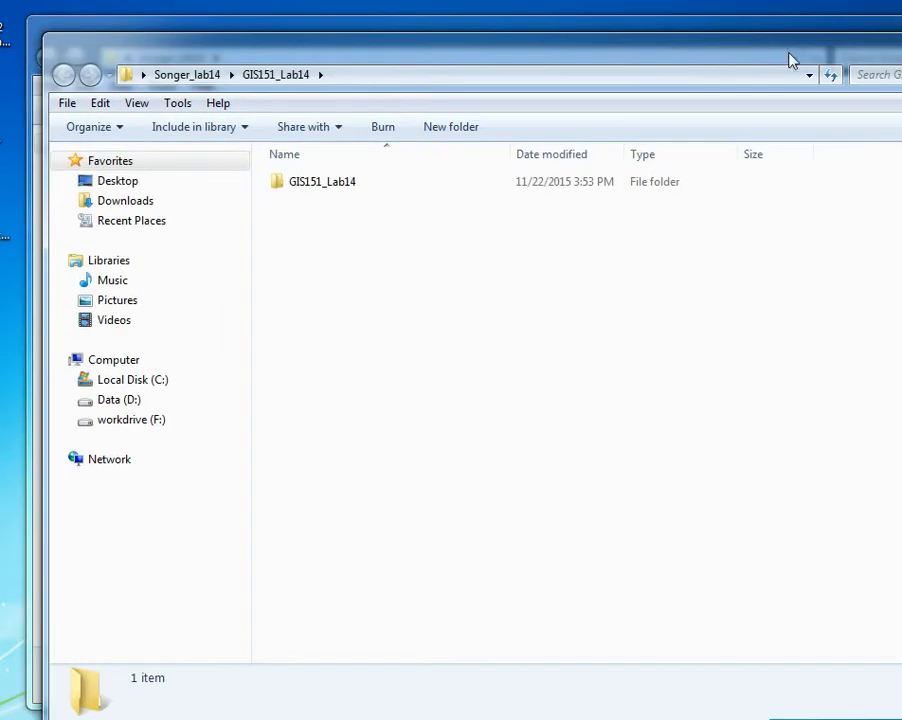
click(160, 119)
double_click(336, 192)
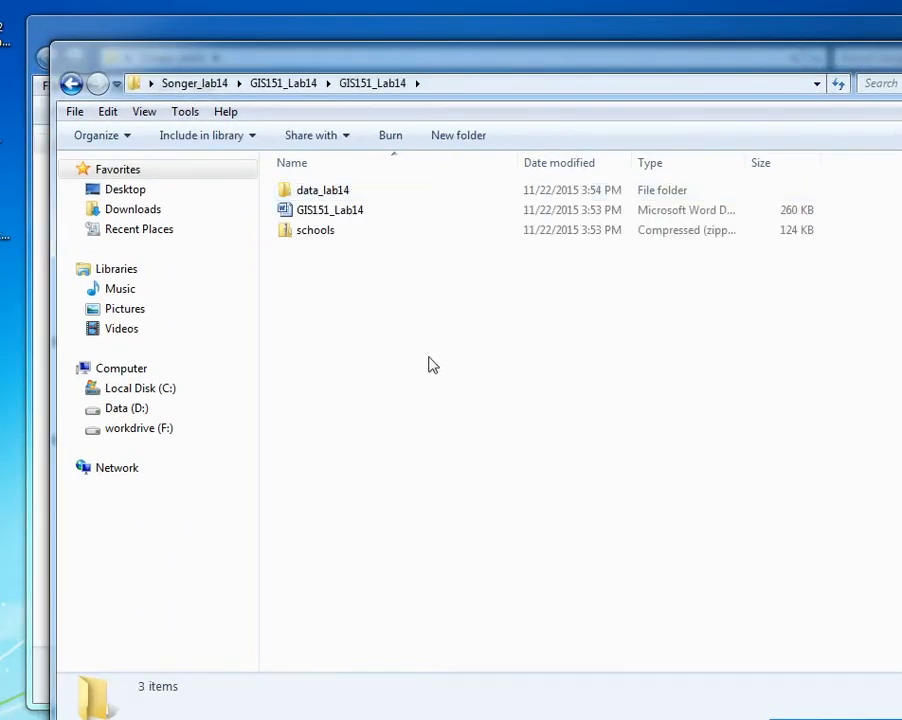
Examine the files inside the data_lab14 folder and return to its parent folder
click(350, 215)
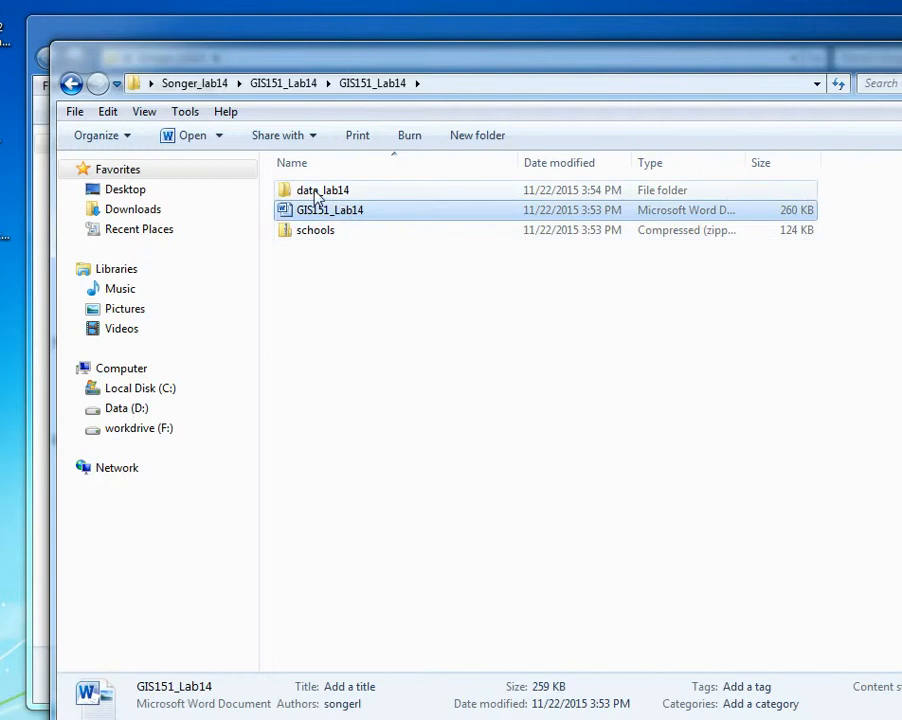
click(316, 194)
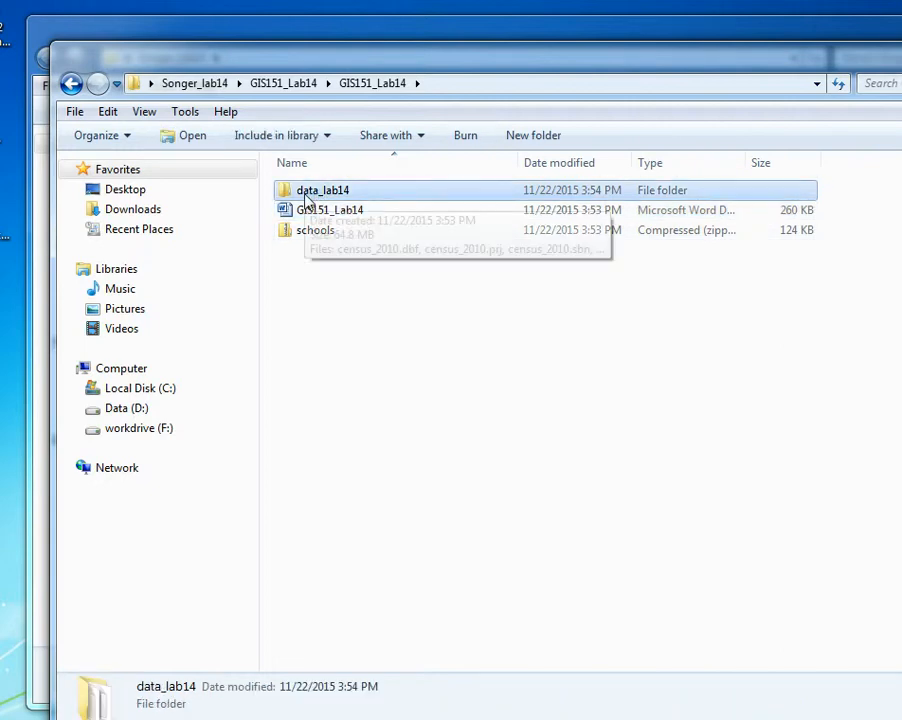
double_click(302, 195)
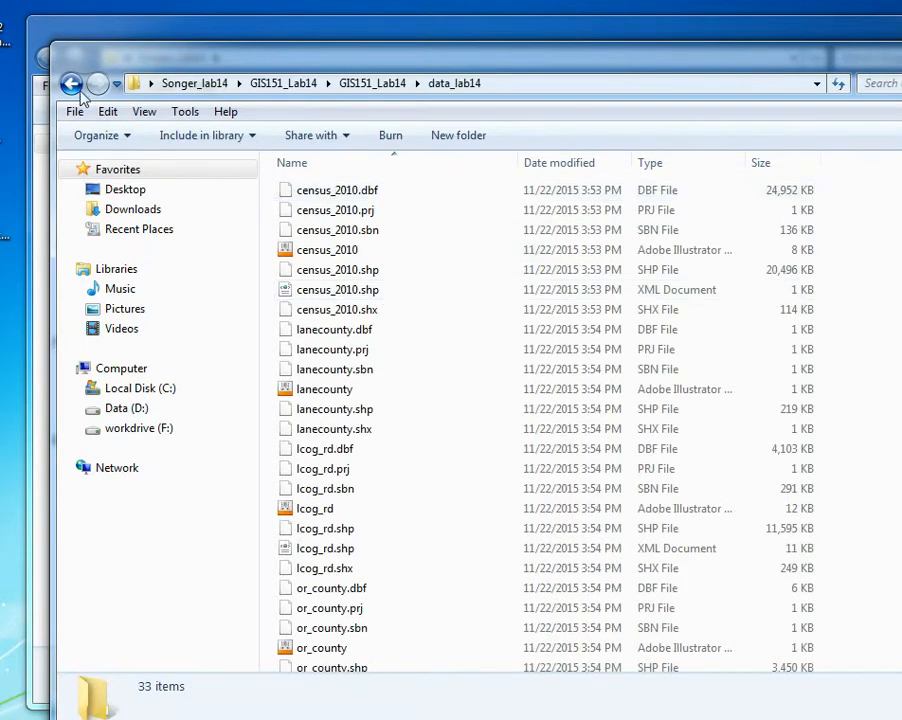
click(71, 83)
click(421, 316)
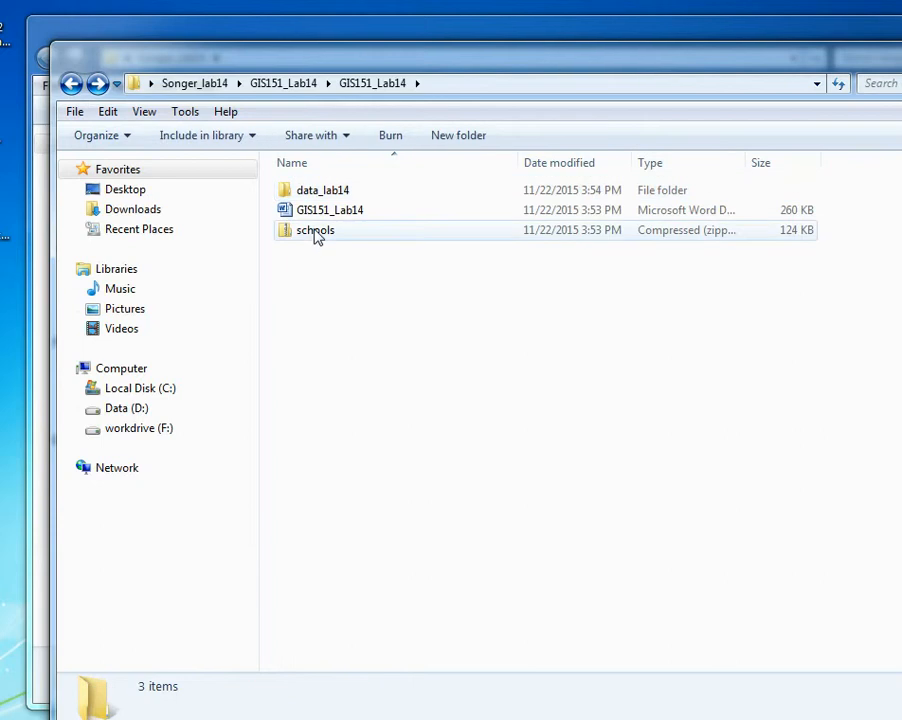
Narrow the extracted GIS151_Lab14 folder window, close the other lab folder window and reposition the remaining one
drag(483, 66, 472, 56)
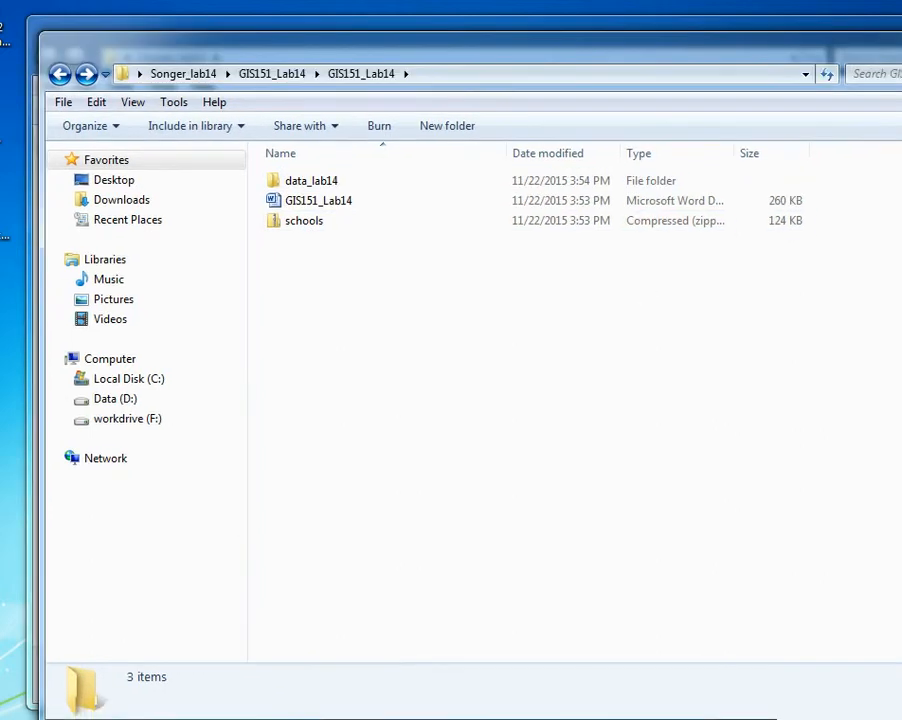
drag(901, 433, 866, 433)
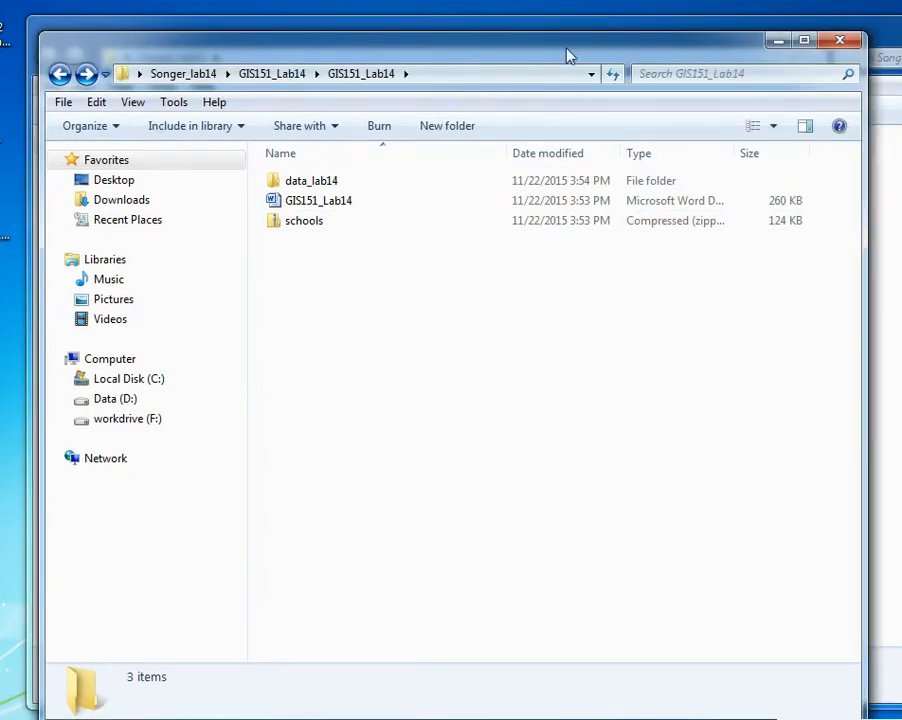
click(888, 34)
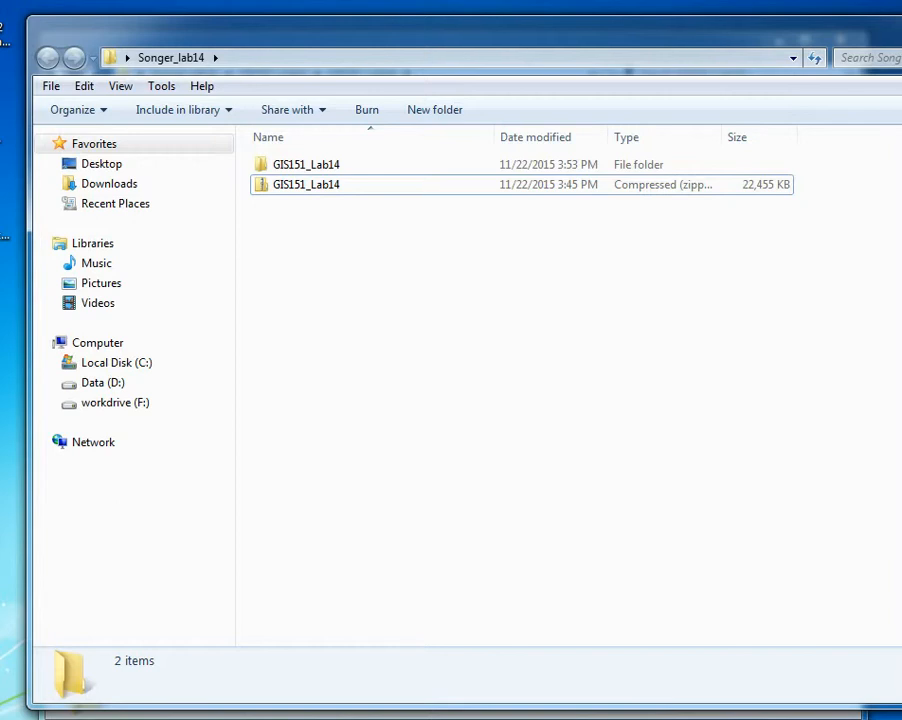
key(alt+F4)
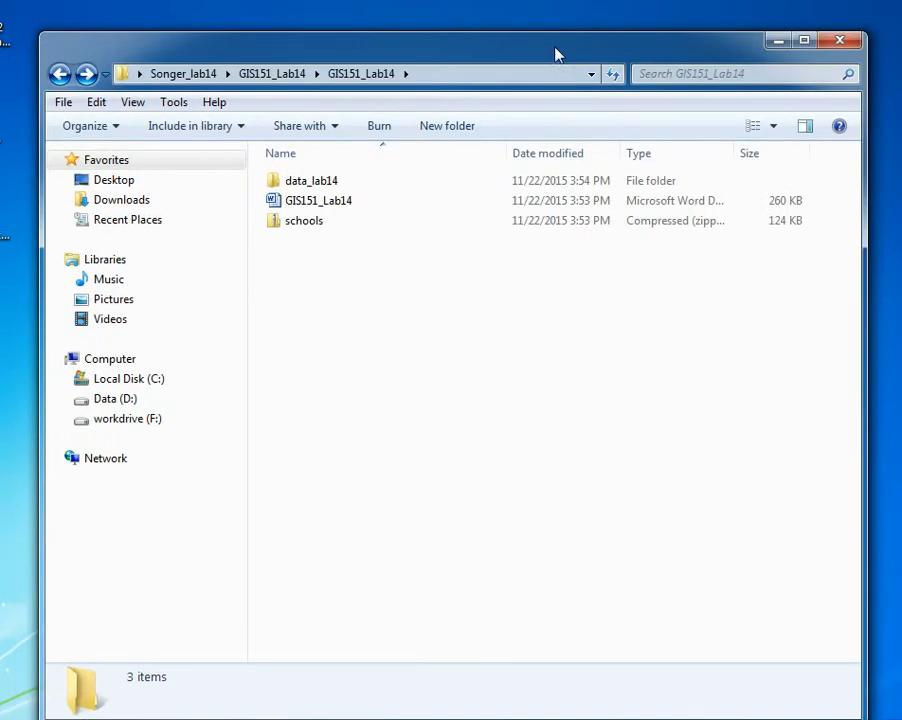
drag(557, 54, 535, 48)
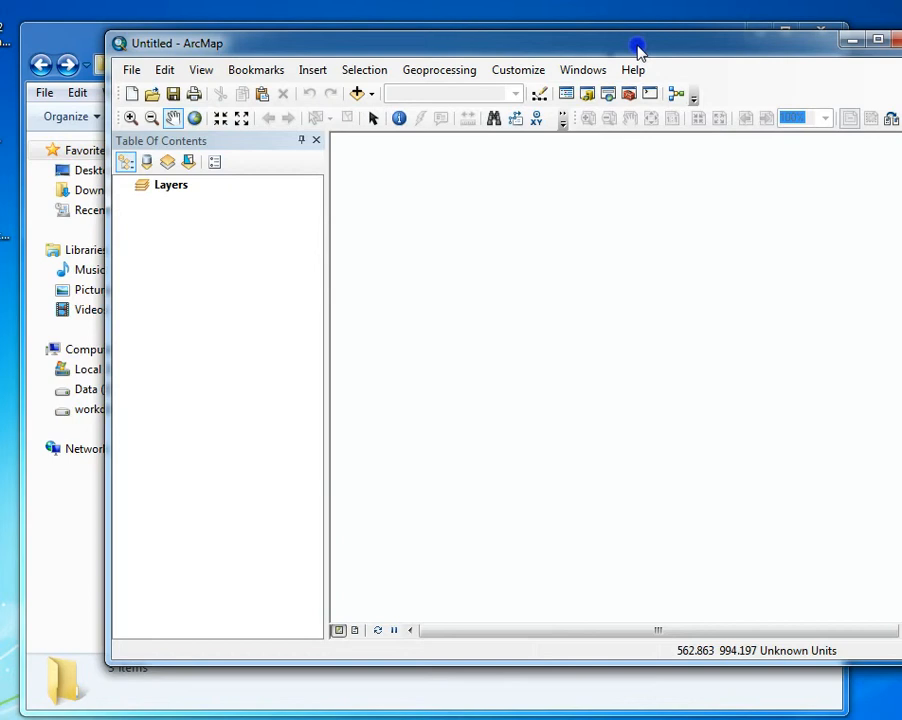
Switch to ArcMap and place its window below the file list of the GIS151_Lab14 folder
drag(636, 50, 561, 66)
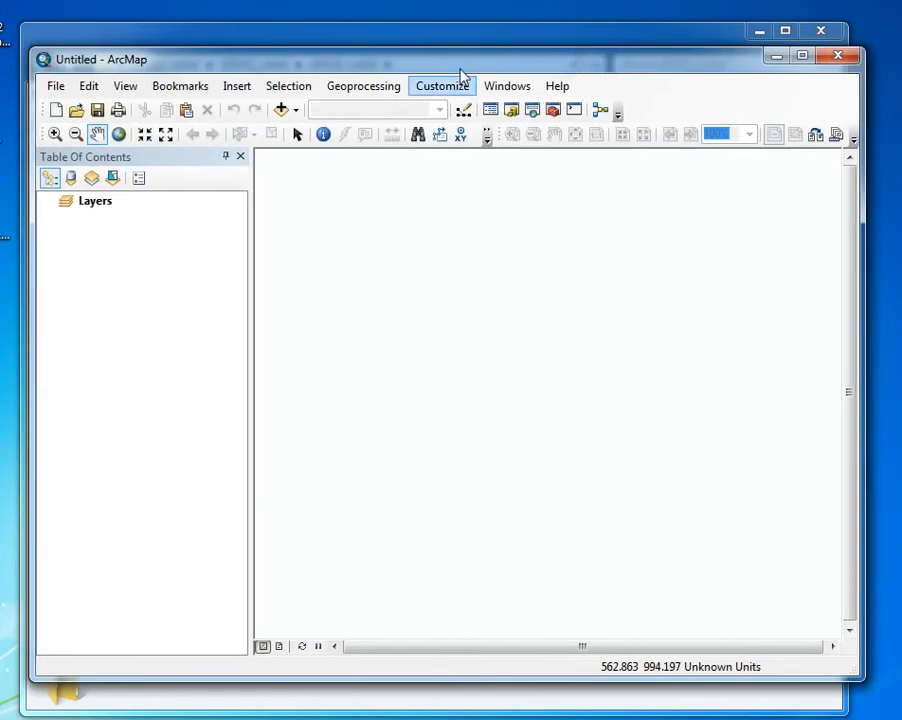
drag(462, 76, 507, 234)
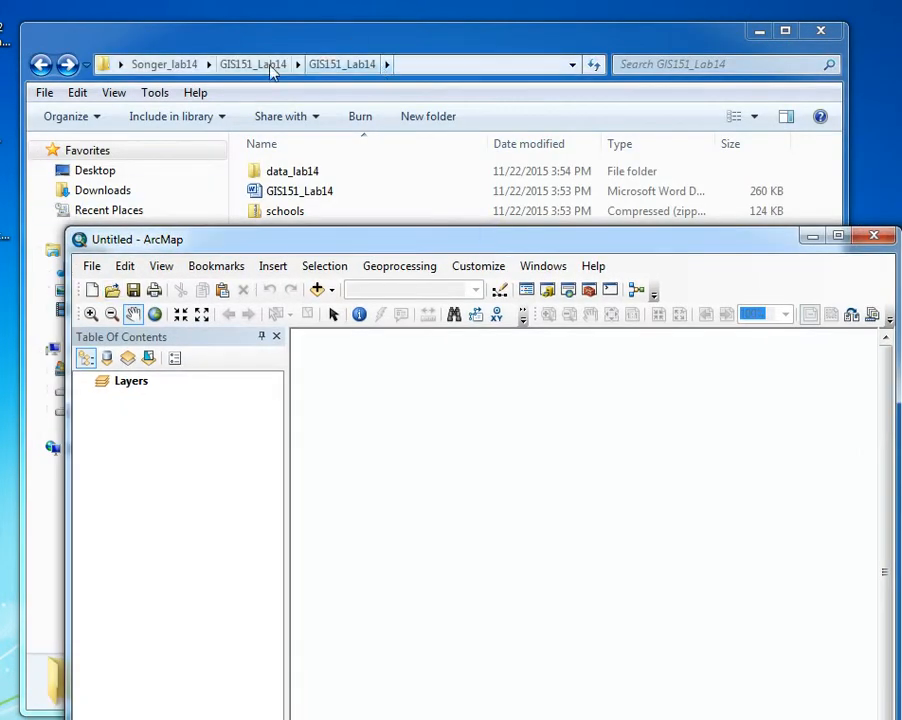
drag(339, 241, 328, 262)
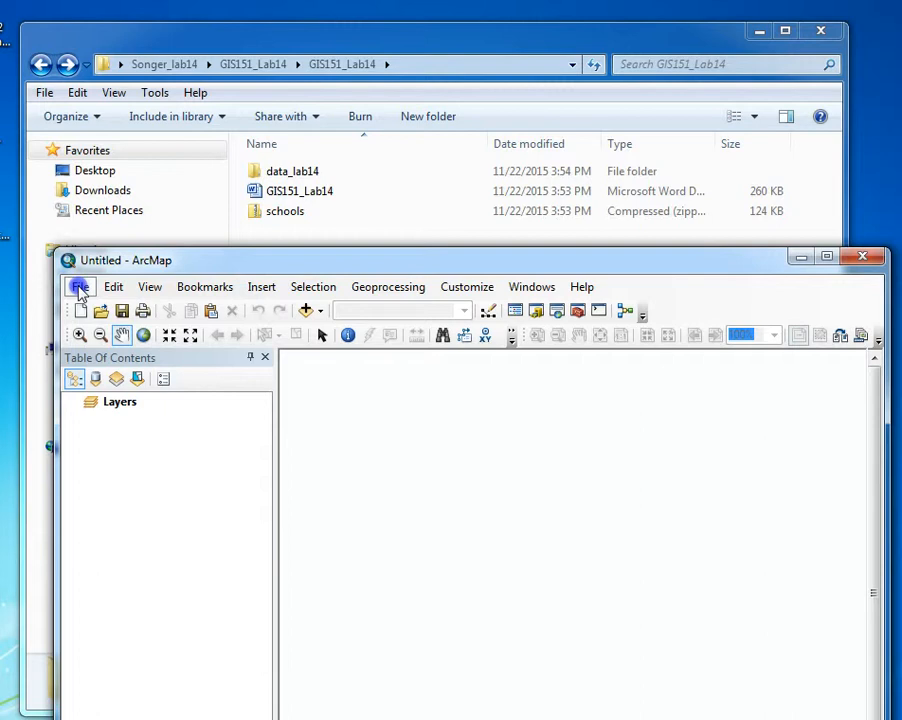
Save the untitled map document in the inner GIS151_Lab14 folder, naming it with the author's surname followed by _lab14
click(80, 289)
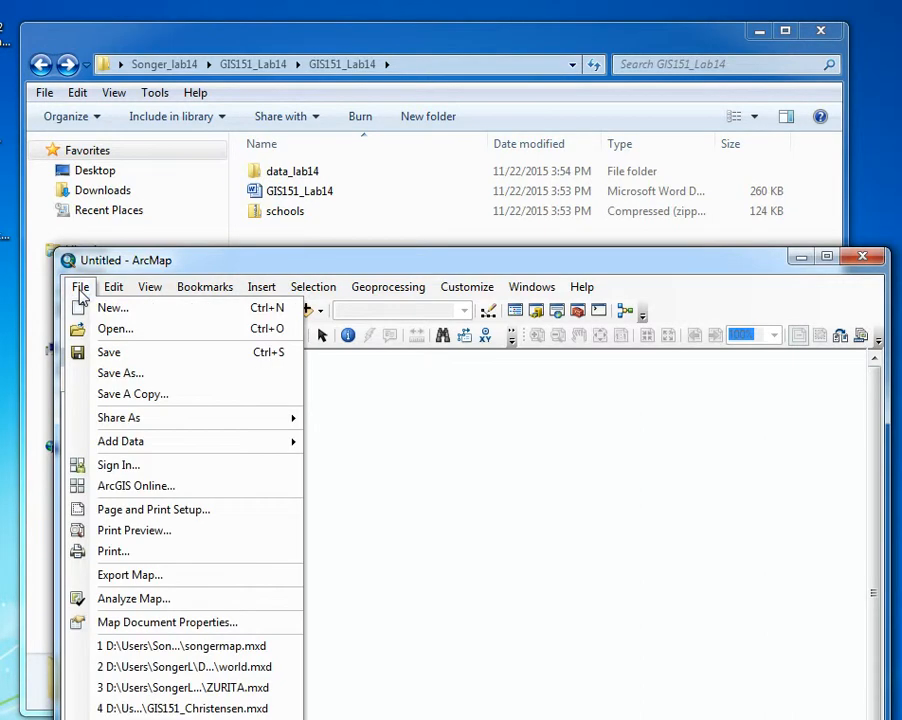
click(116, 373)
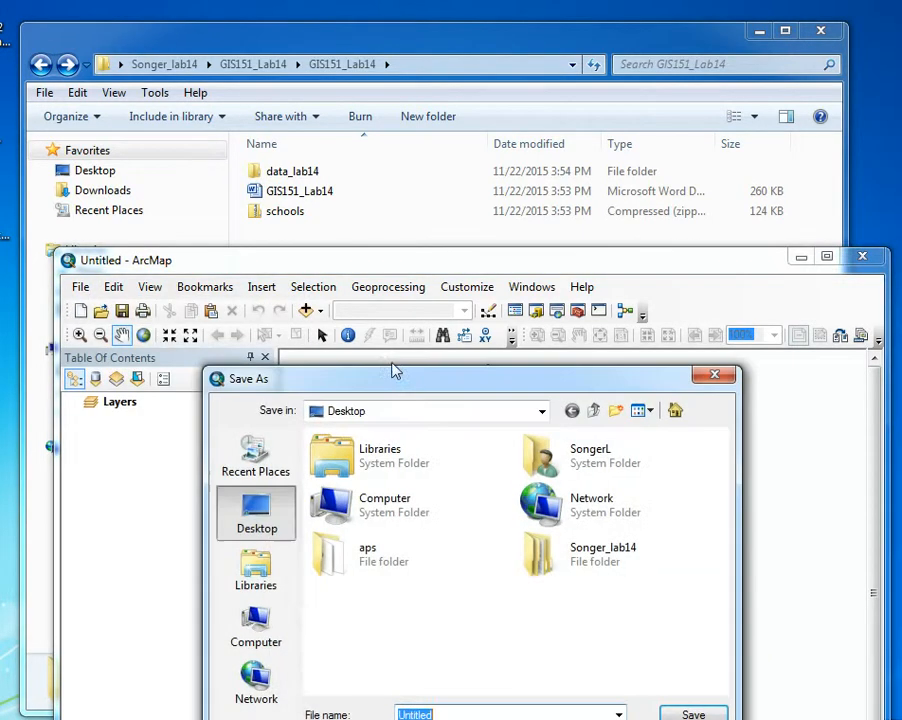
drag(479, 382, 505, 279)
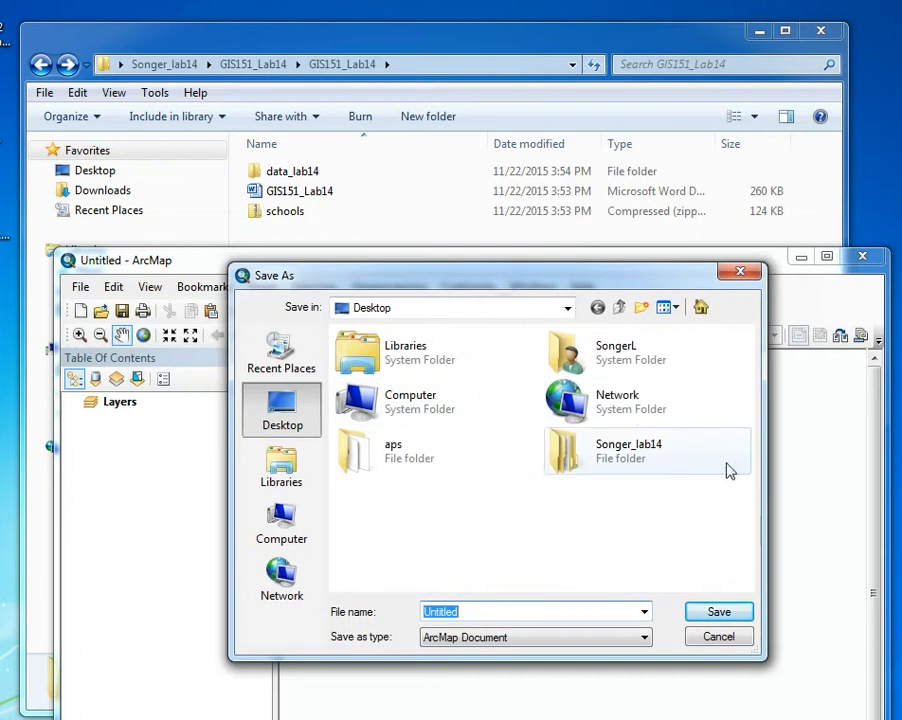
double_click(553, 447)
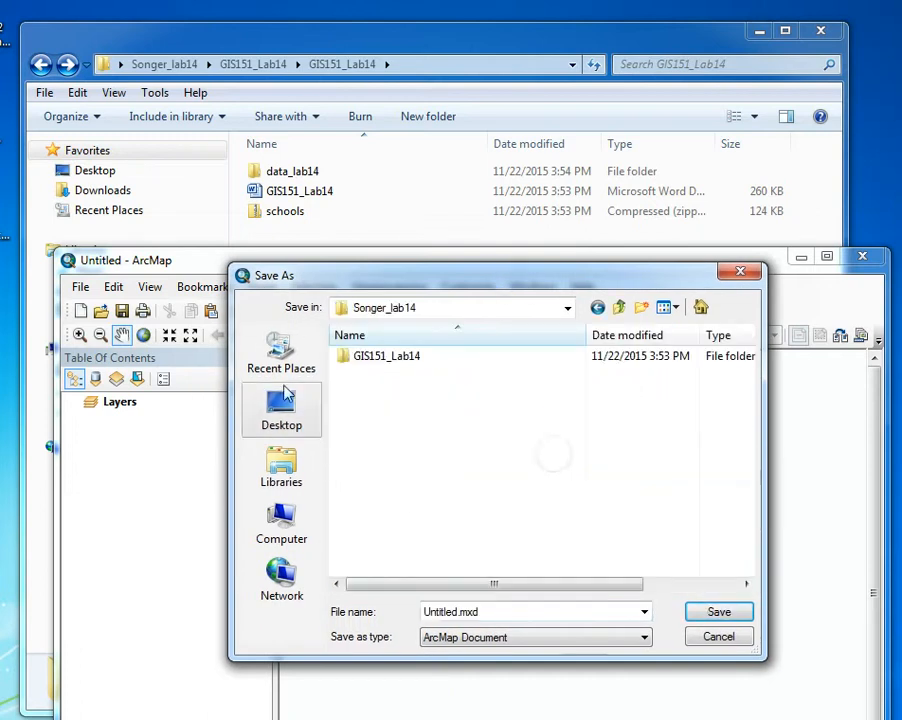
click(350, 360)
double_click(350, 360)
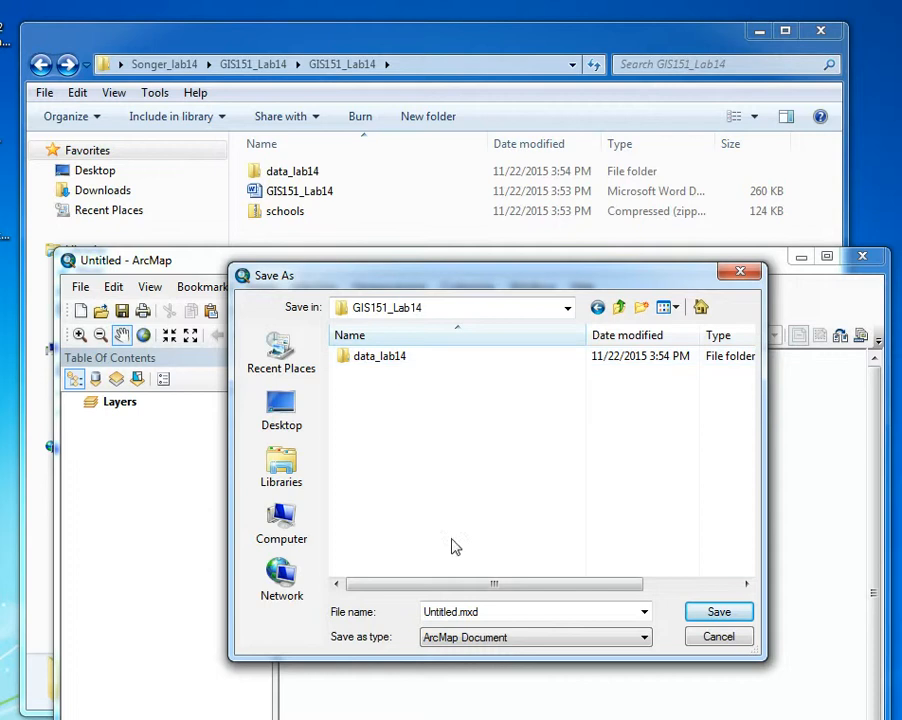
drag(499, 612, 411, 612)
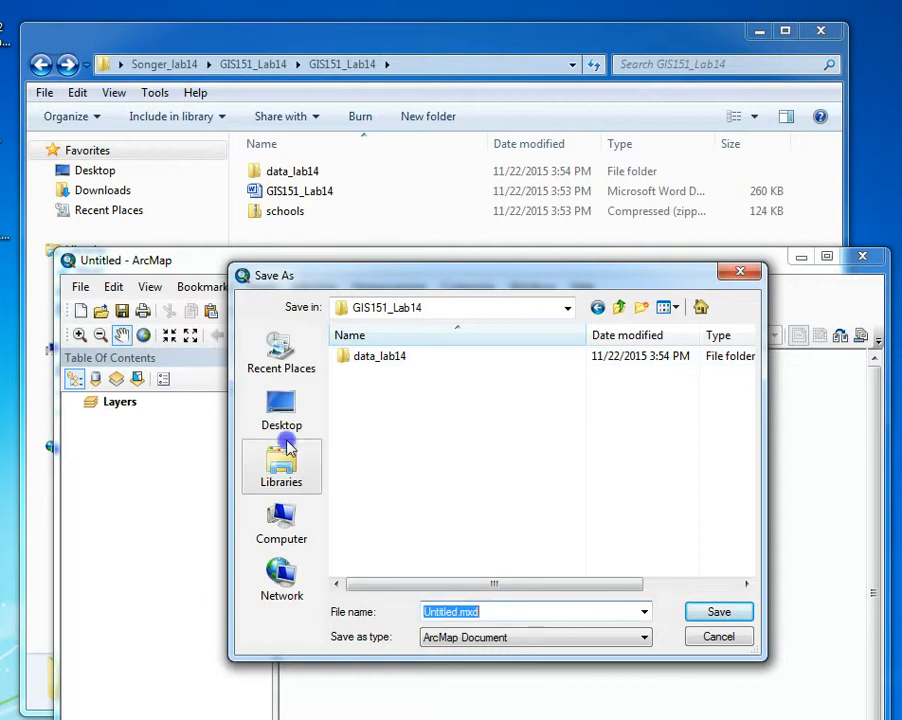
text(Songer_lab14)
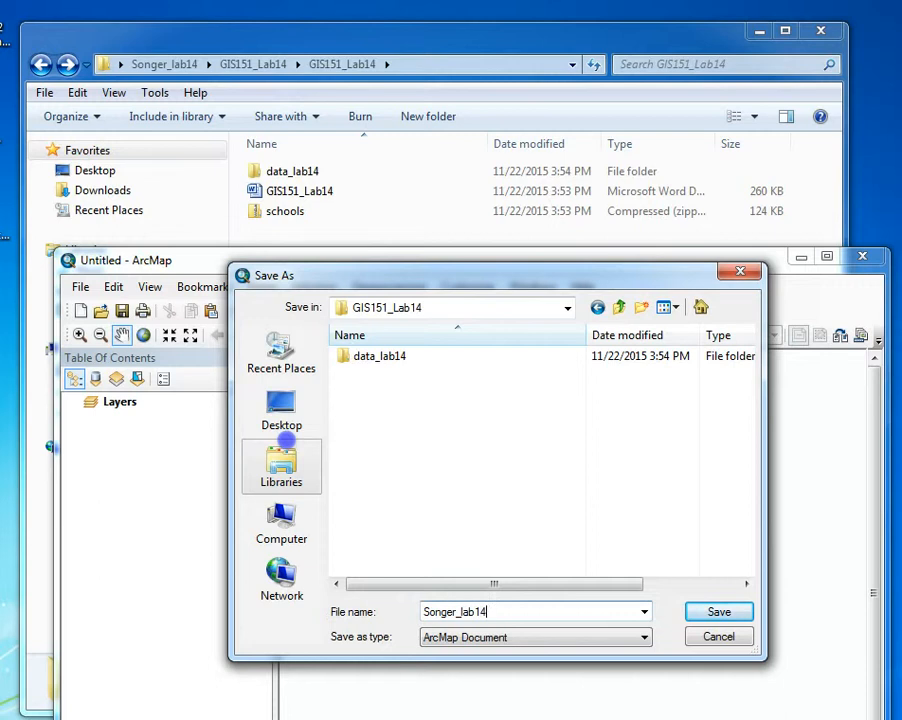
click(722, 614)
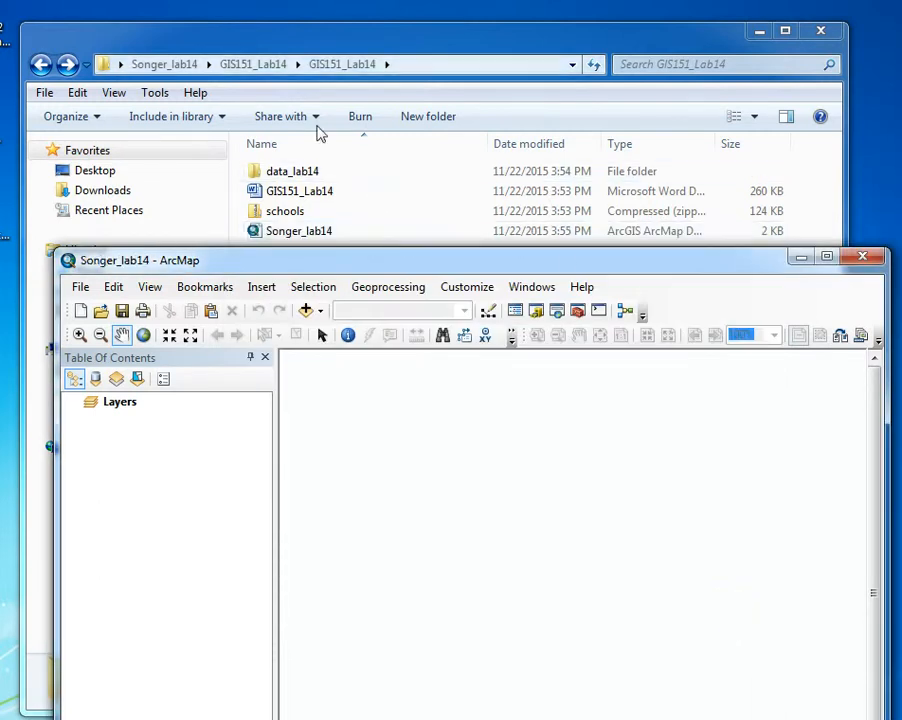
Set the map document properties to store relative pathnames to data sources
drag(290, 264, 297, 264)
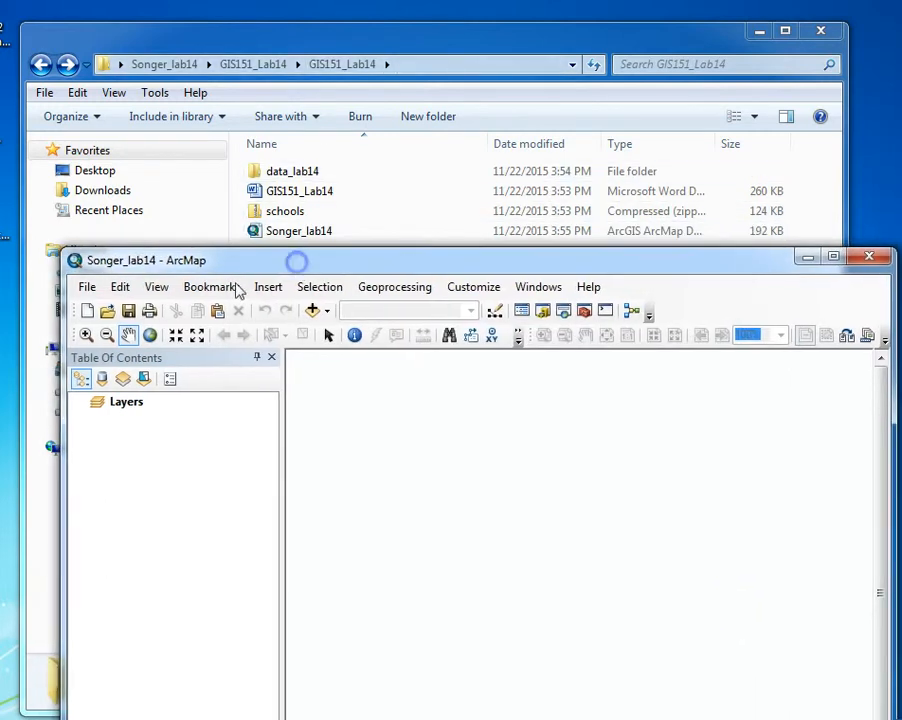
click(87, 288)
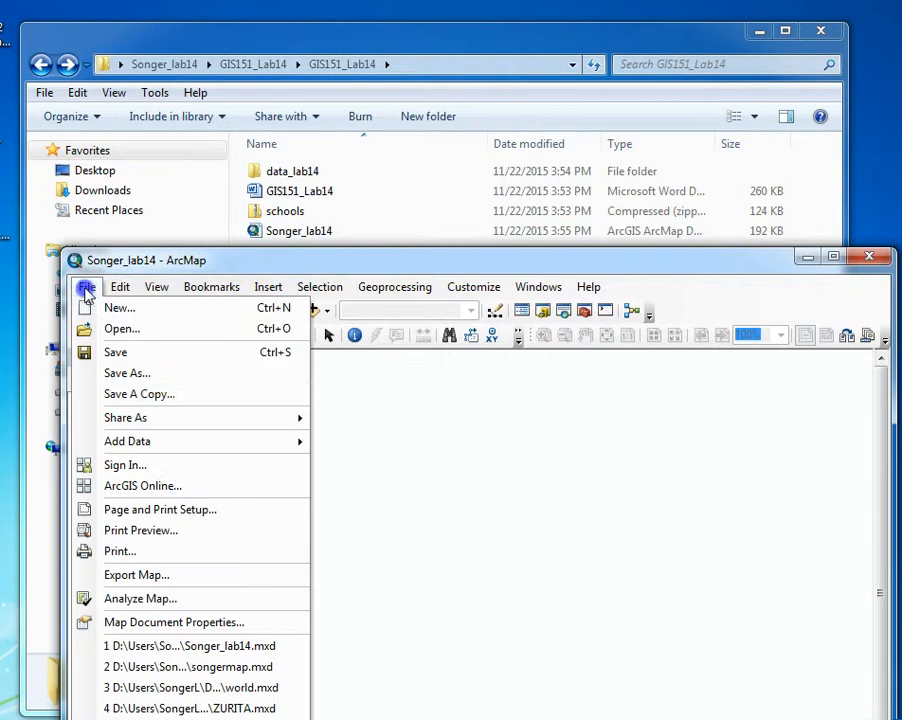
click(172, 624)
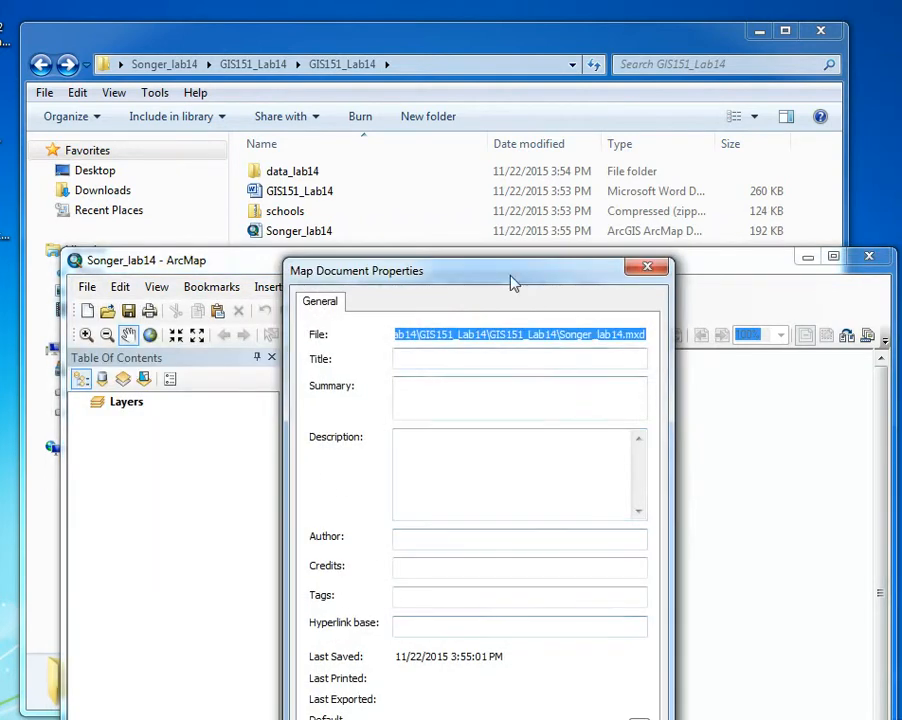
drag(511, 272, 475, 133)
click(365, 614)
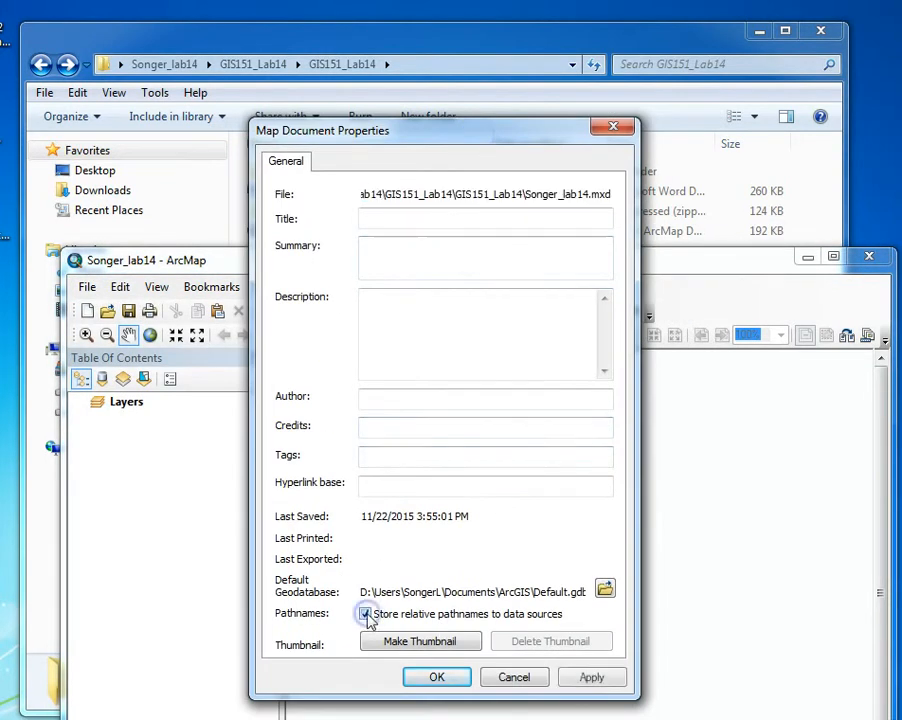
click(437, 677)
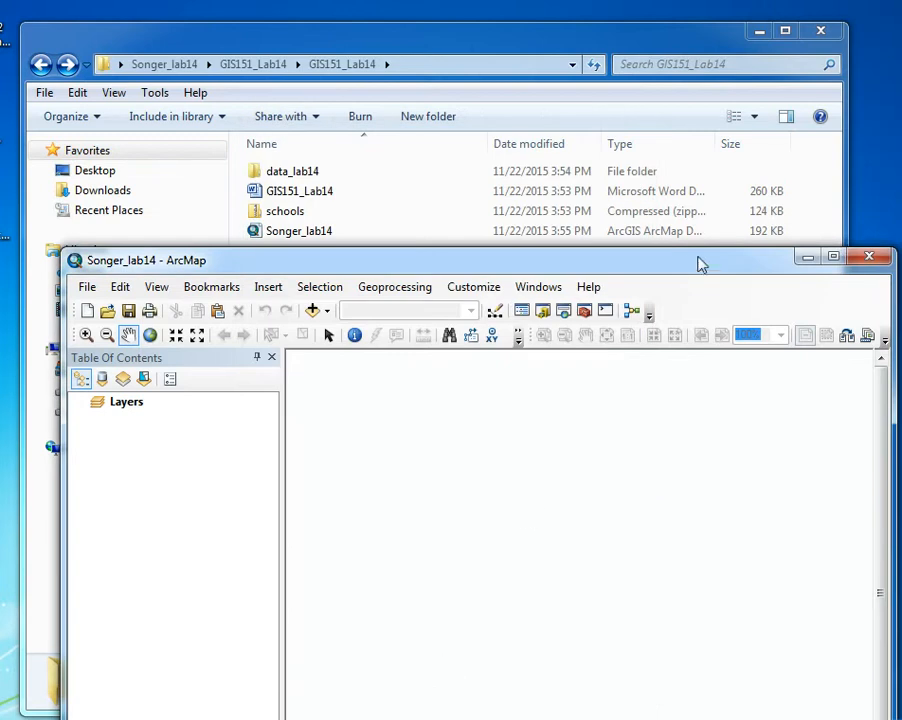
Uncover the GIS151_Lab14 folder's file list and extract the schools zip archive there with 7-Zip
drag(687, 268, 664, 81)
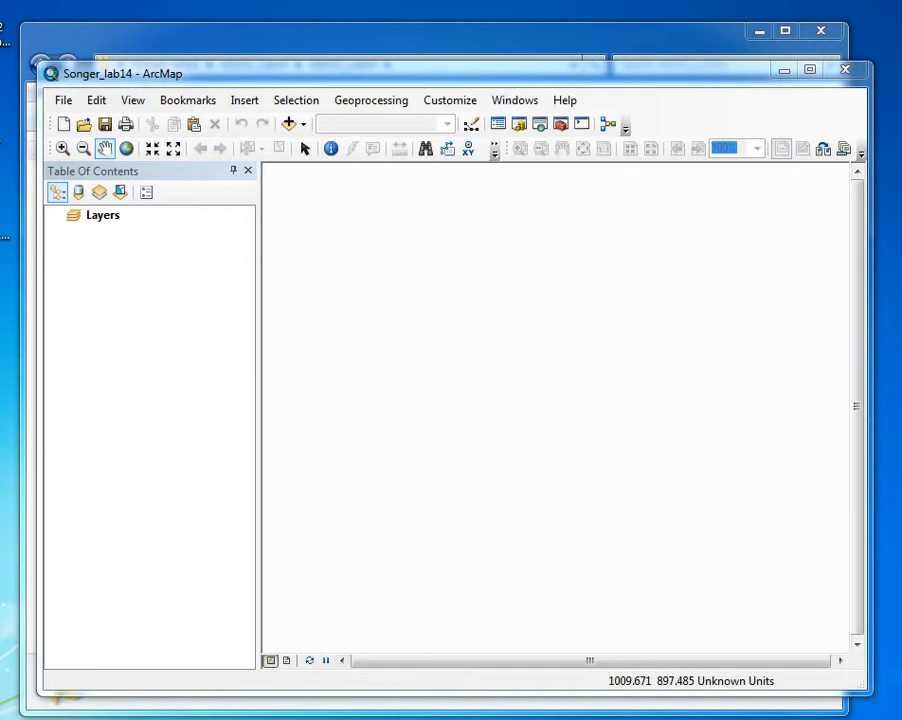
drag(322, 73, 302, 333)
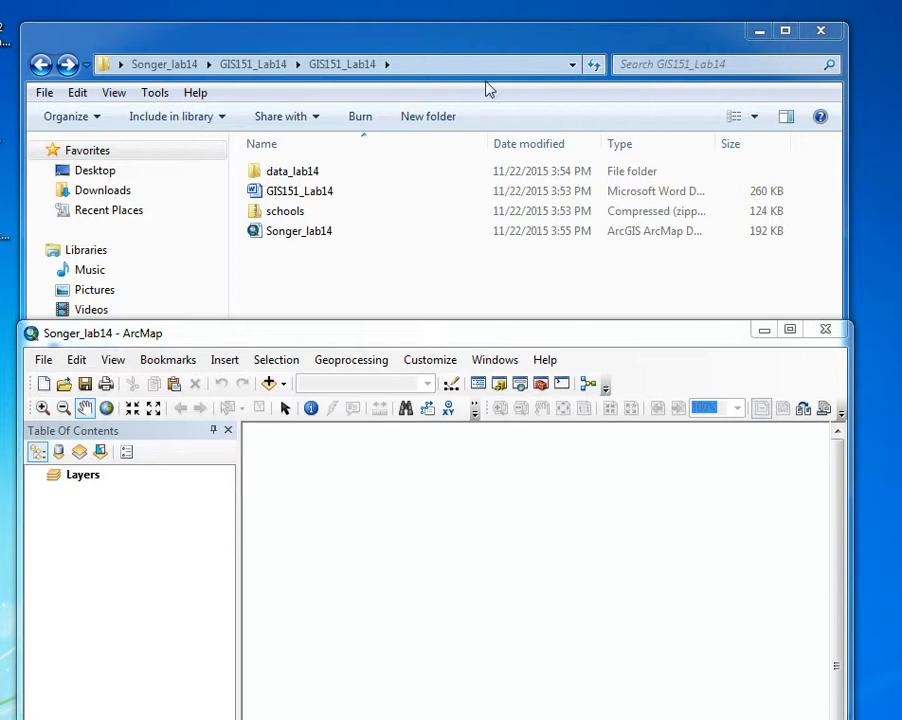
right_click(272, 210)
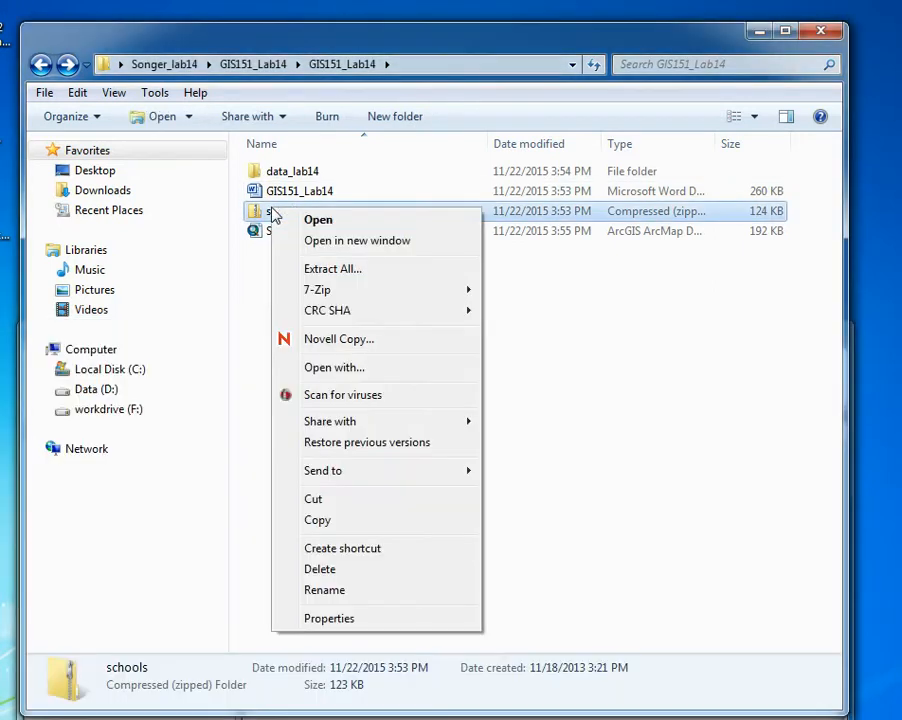
mouse_move(350, 291)
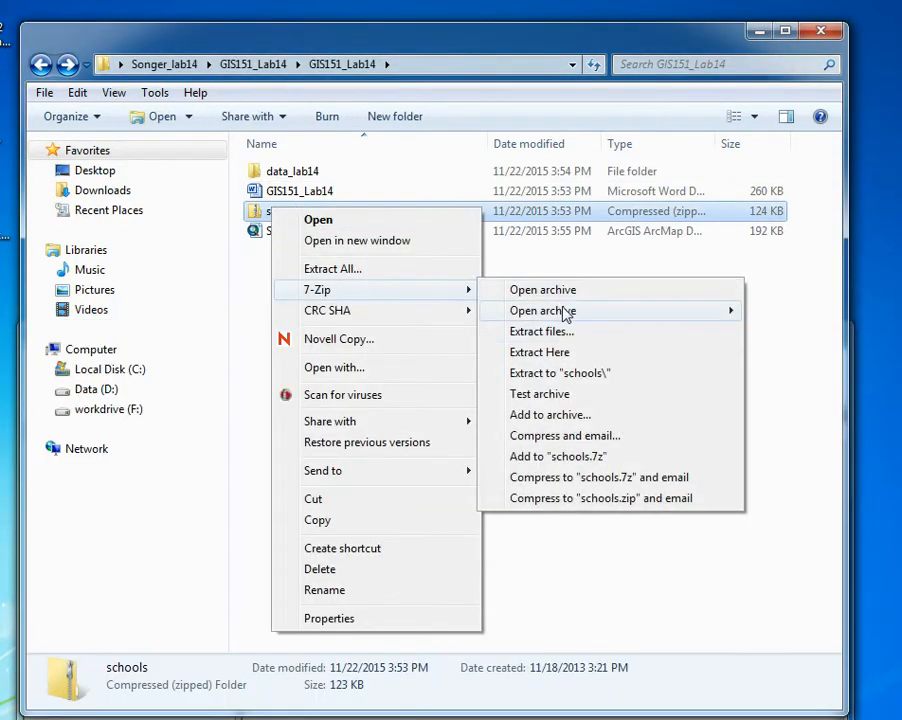
click(572, 354)
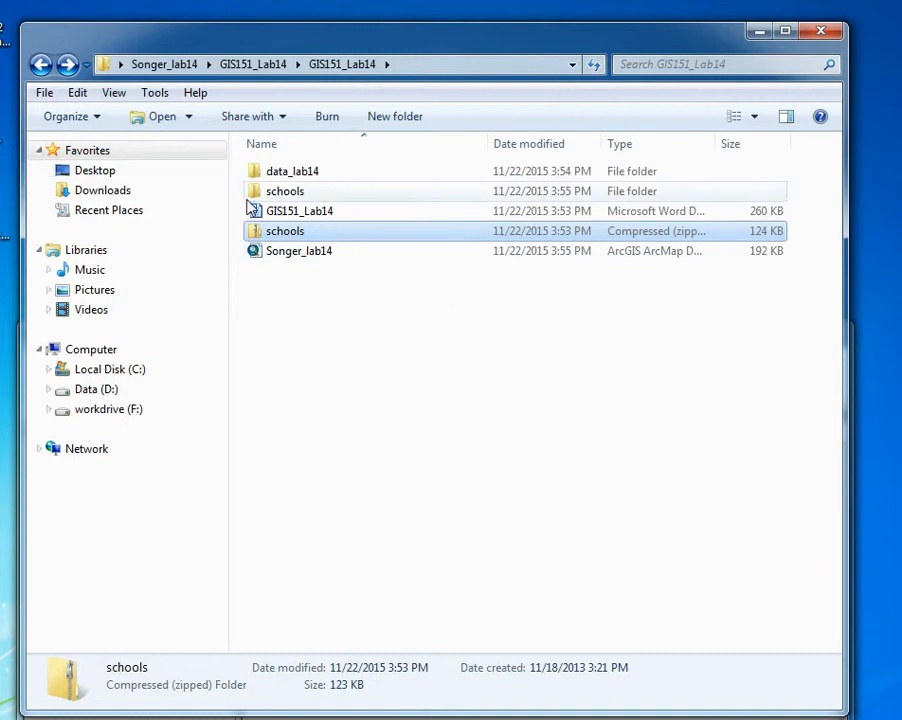
Check the files inside the extracted schools folder and bring the ArcMap window back up into full view
double_click(300, 191)
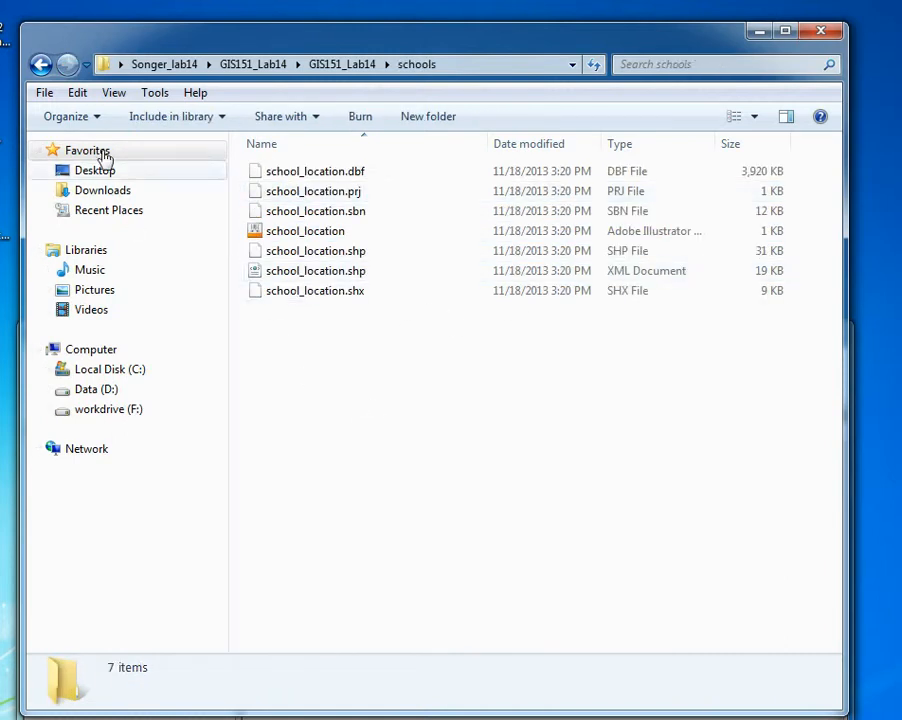
click(39, 65)
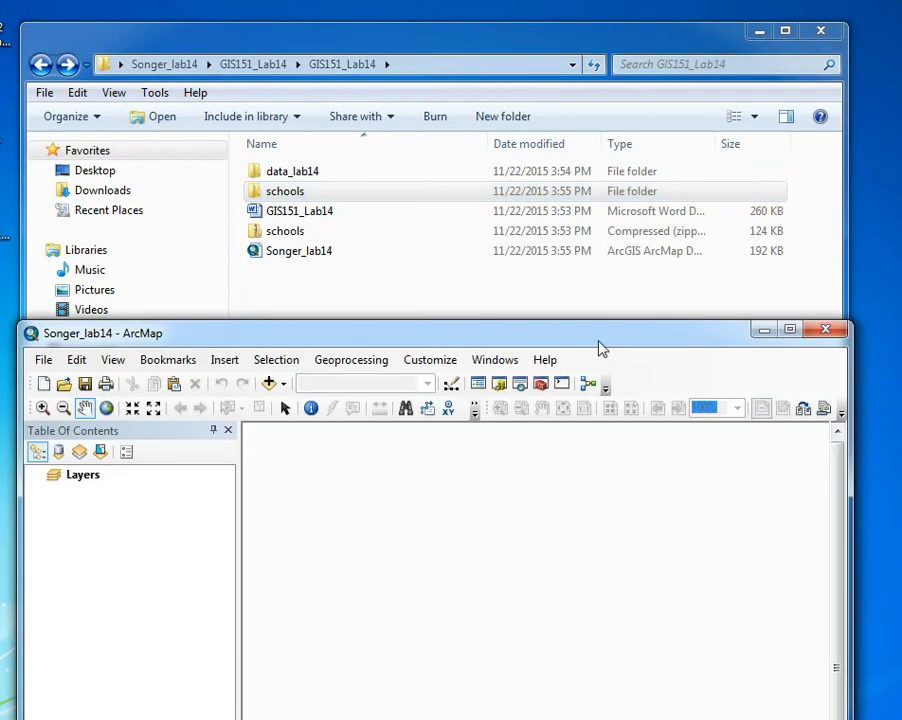
drag(598, 341, 589, 72)
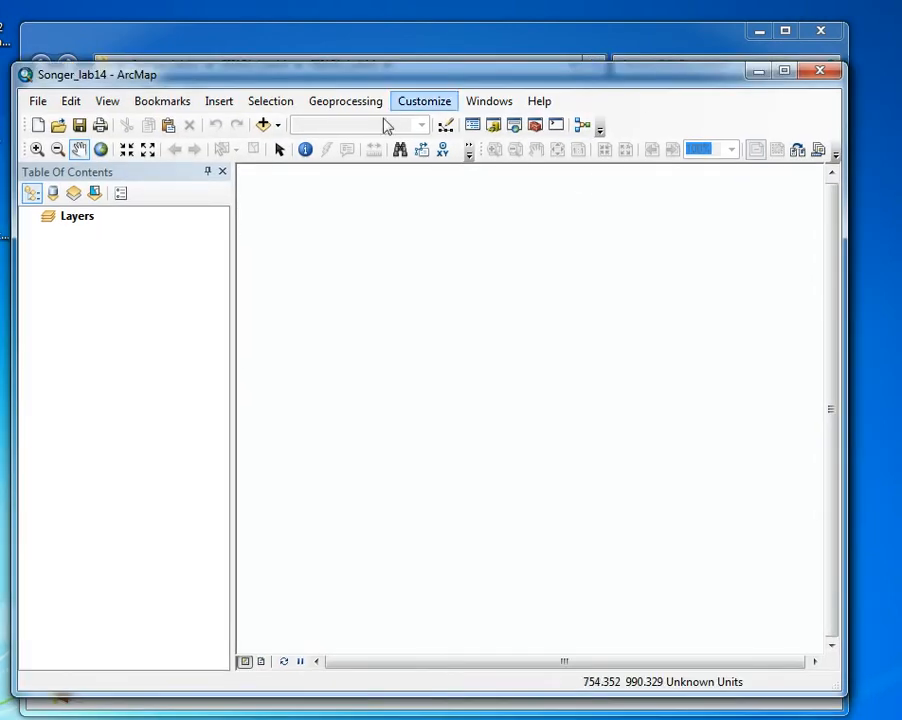
Start adding data and create a folder connection to the desktop lab folder named with the author's surname and _lab14
click(263, 125)
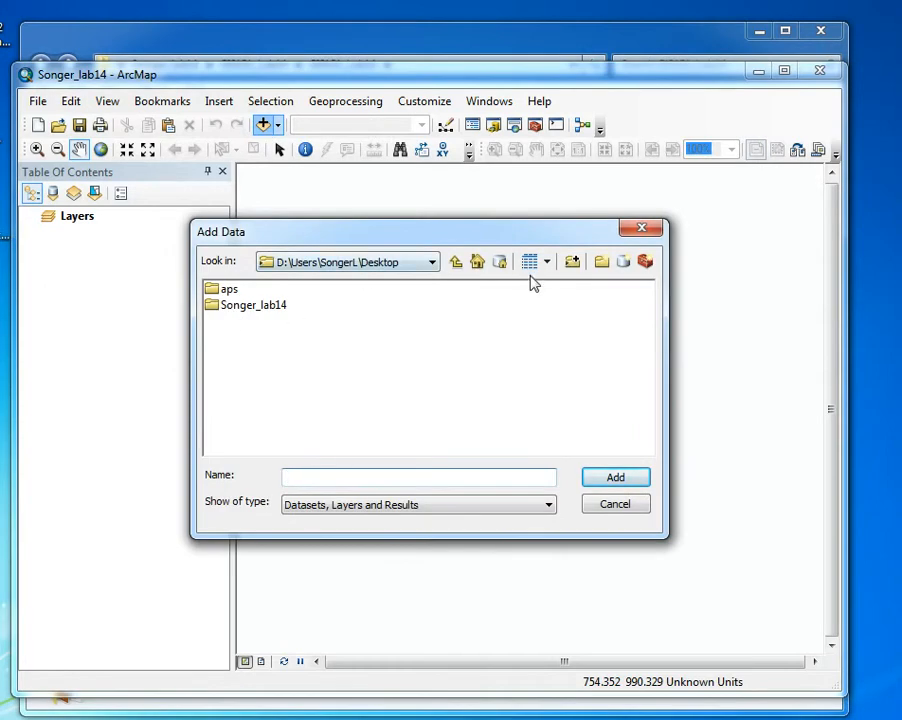
click(574, 265)
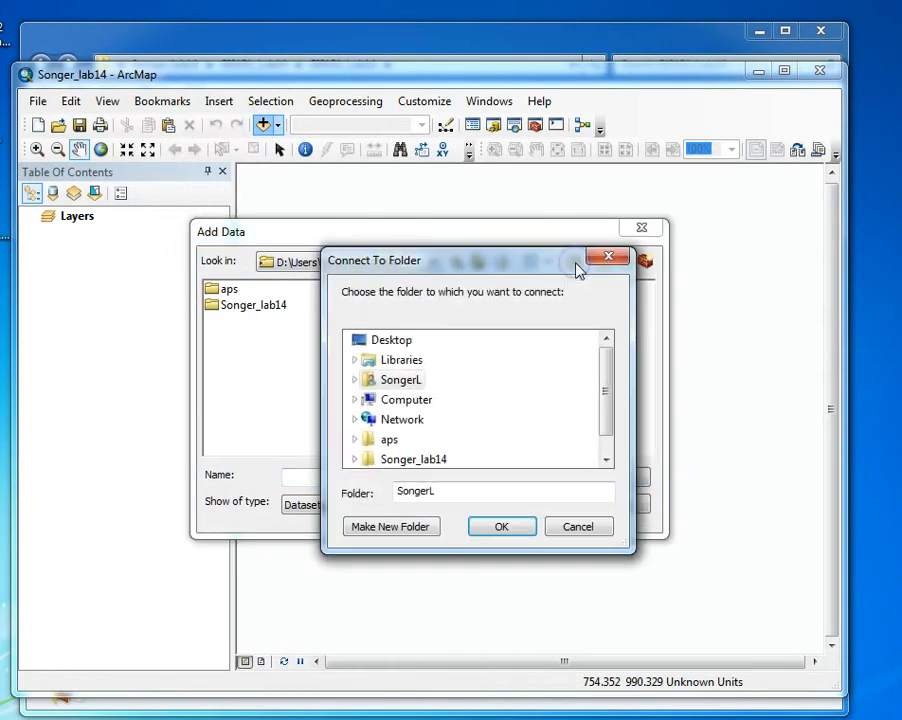
click(366, 418)
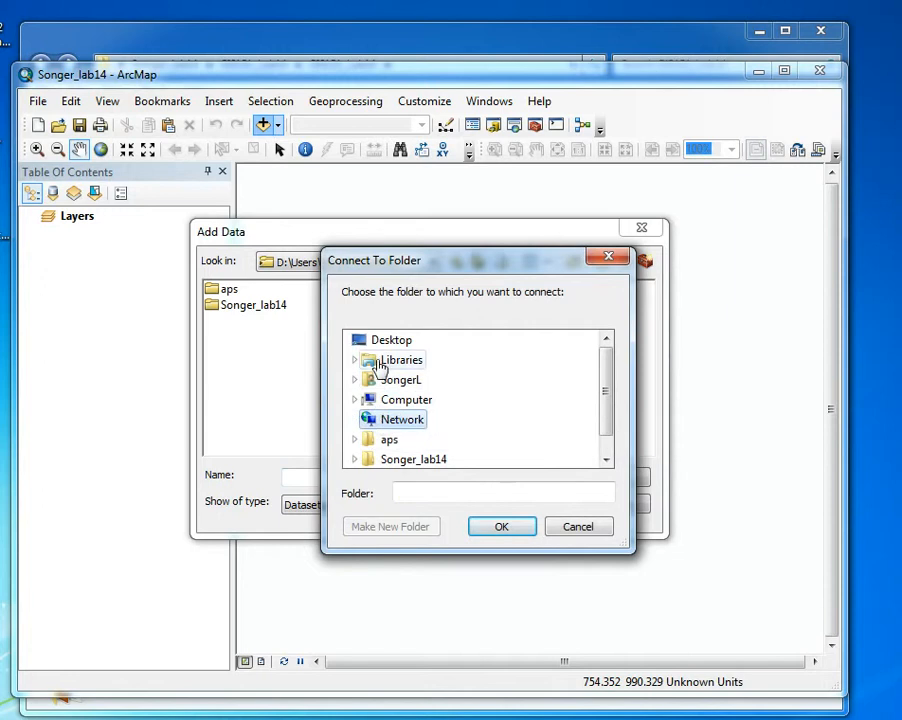
click(378, 340)
click(404, 461)
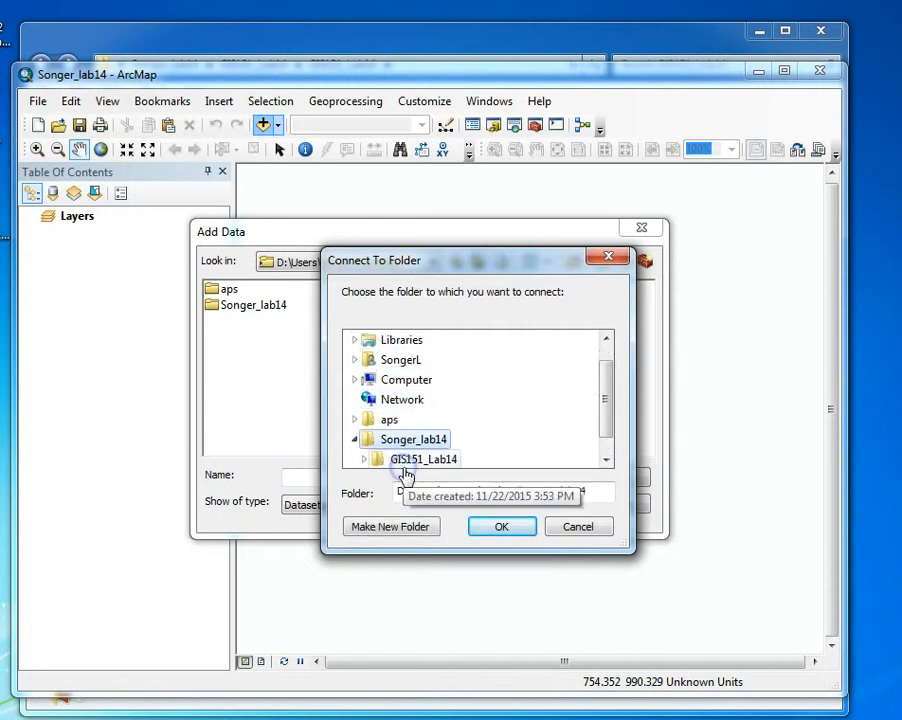
click(501, 527)
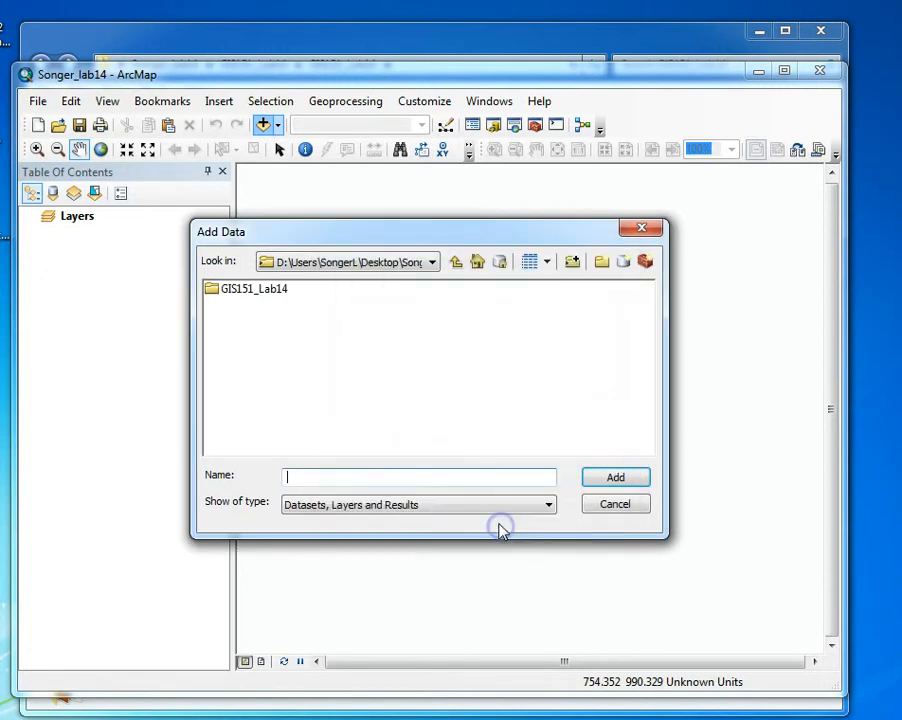
Add lcog_rd.shp from the data_lab14 folder inside GIS151_Lab14 to the map
double_click(229, 290)
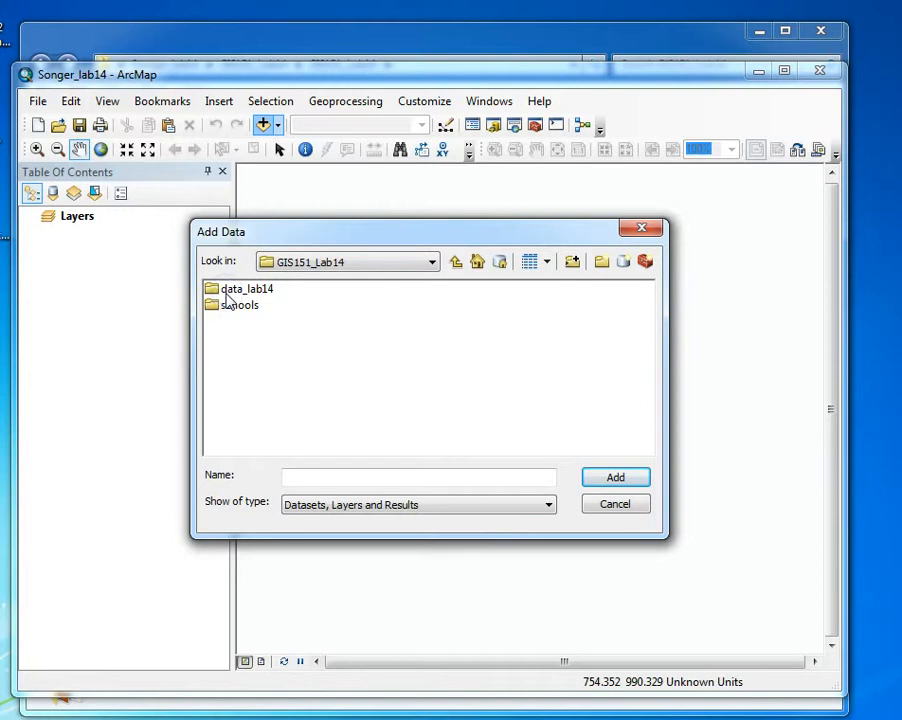
double_click(226, 290)
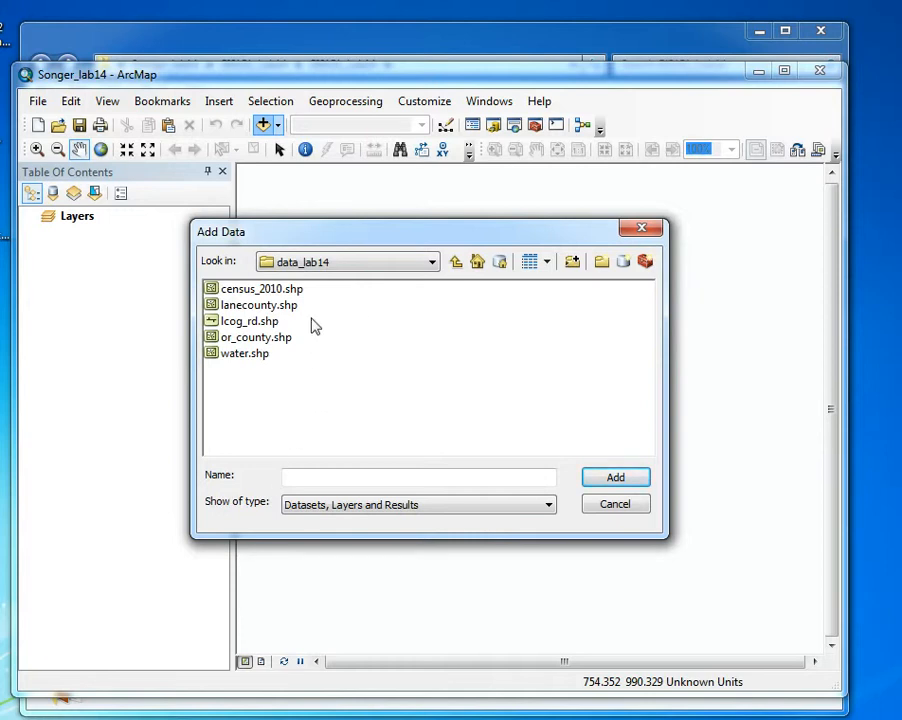
click(240, 321)
click(615, 476)
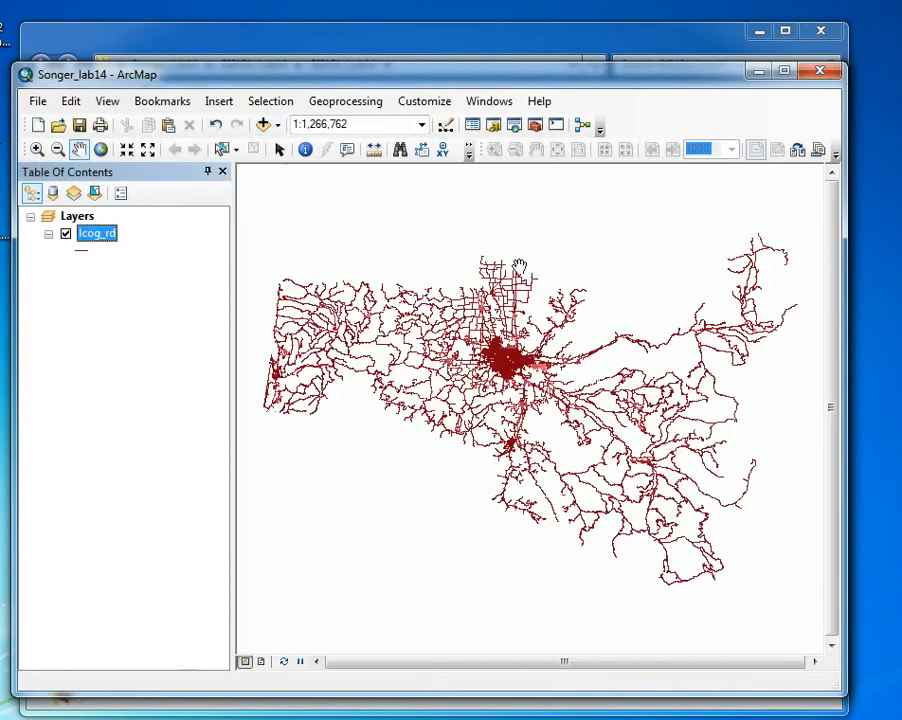
Add the census_2010.shp shapefile from data_lab14 to the map
click(263, 125)
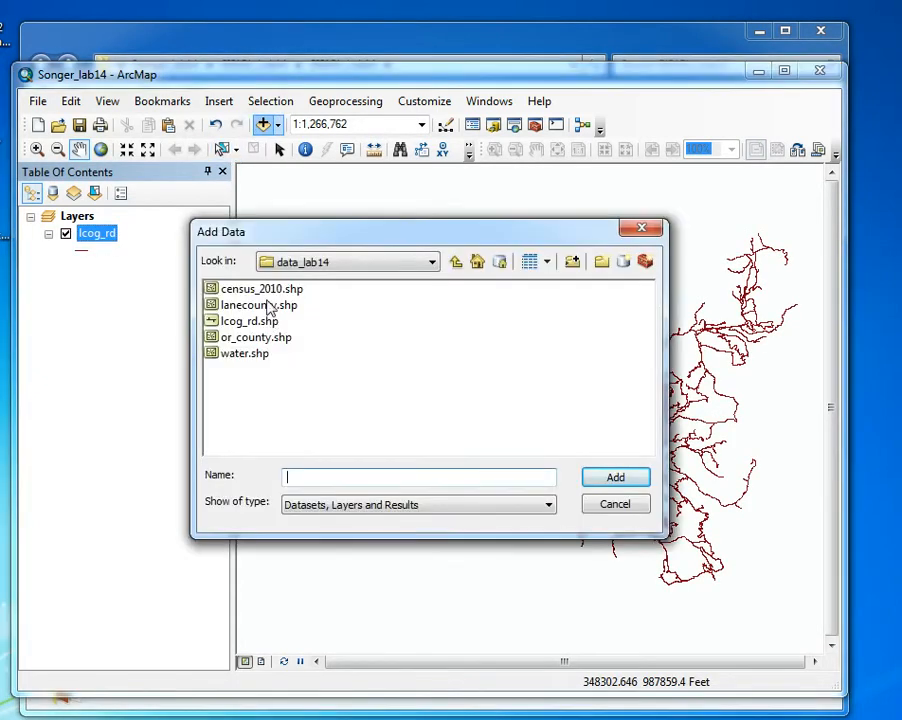
click(258, 289)
click(612, 480)
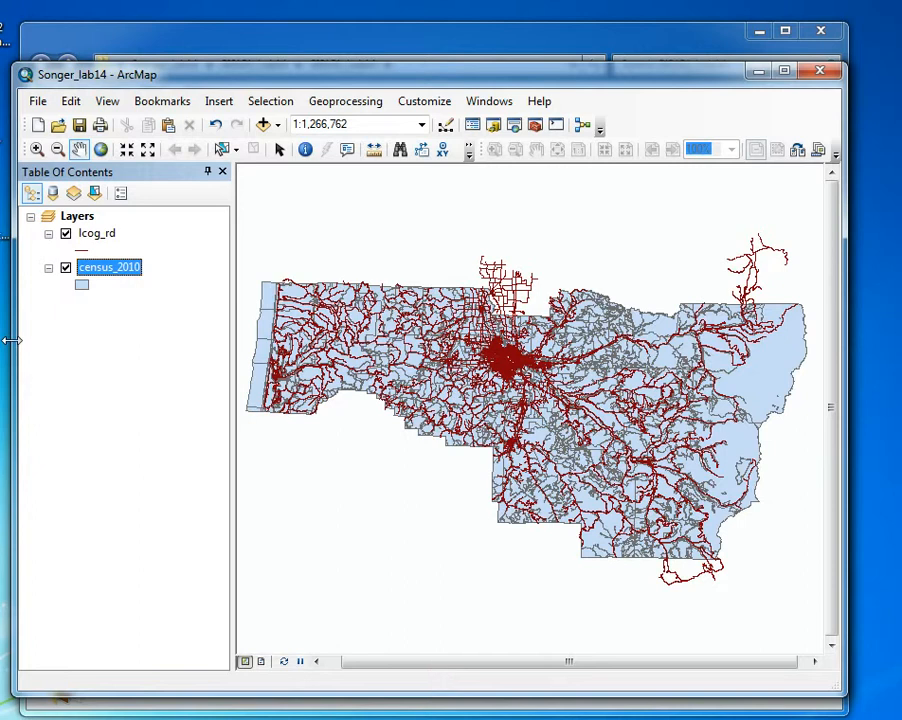
Add school_location.shp from the schools folder under the GIS151_Lab14 home folder to the map
click(263, 124)
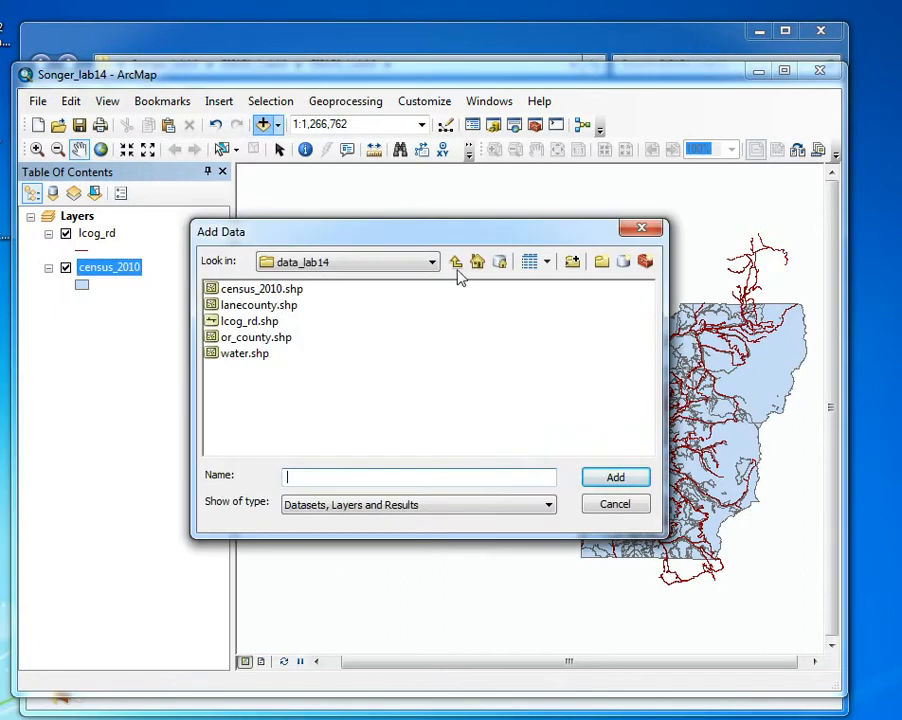
click(456, 264)
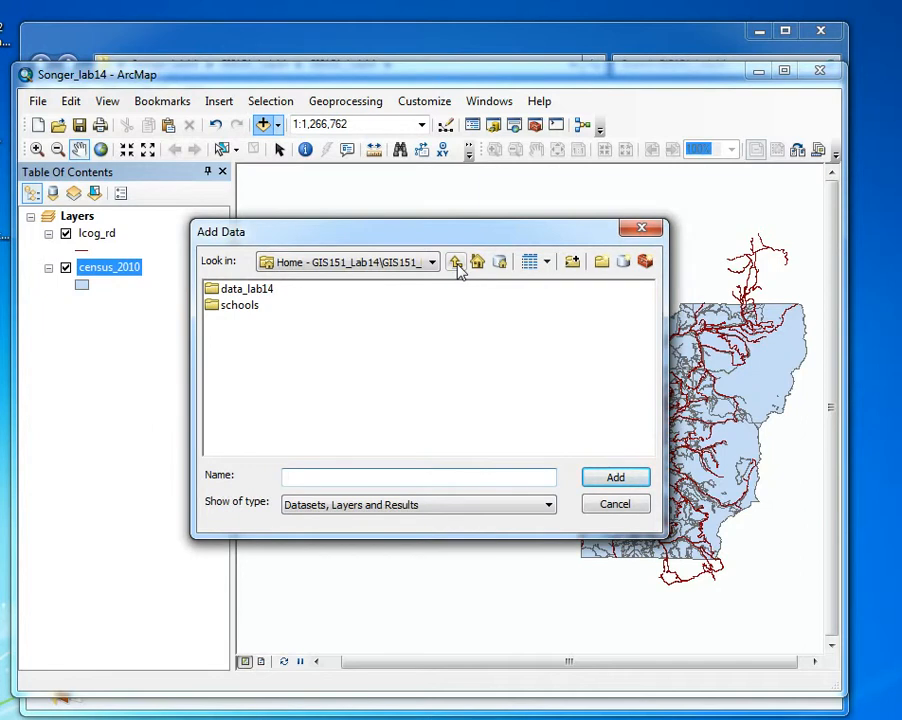
click(456, 264)
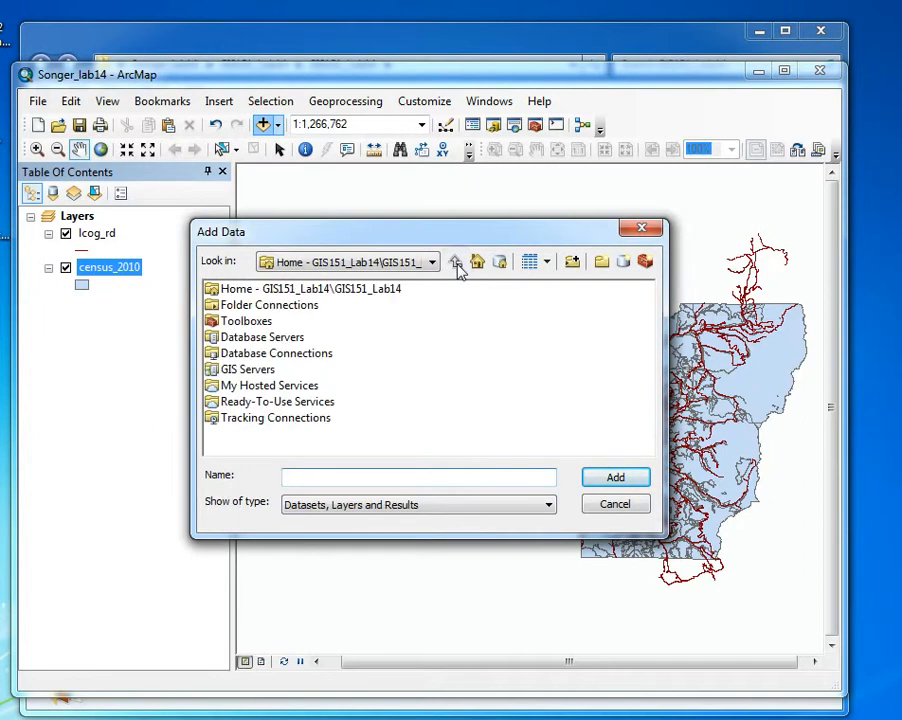
double_click(302, 288)
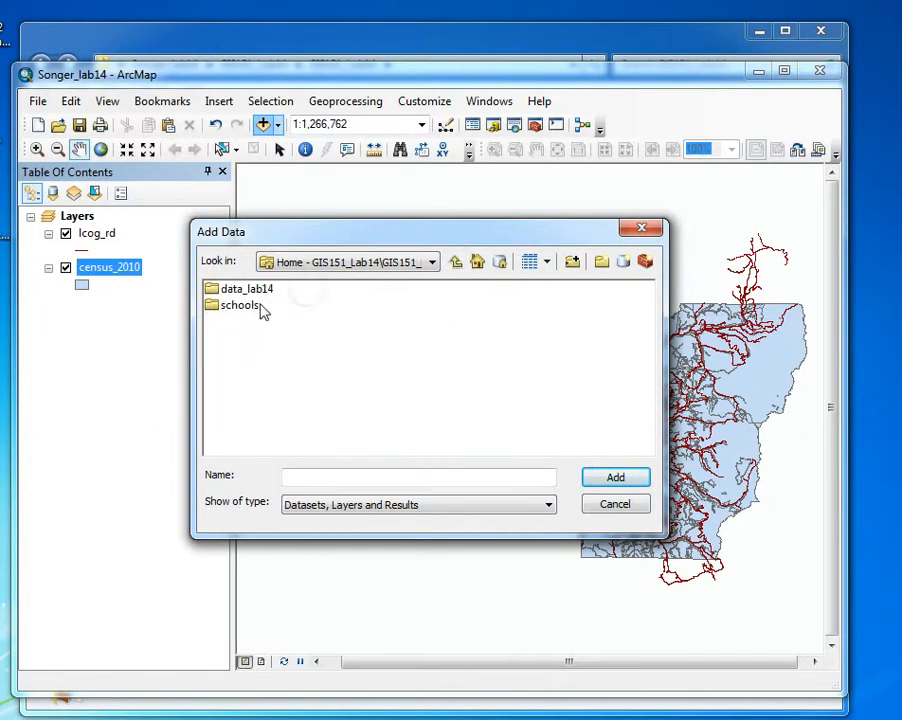
double_click(240, 308)
click(252, 290)
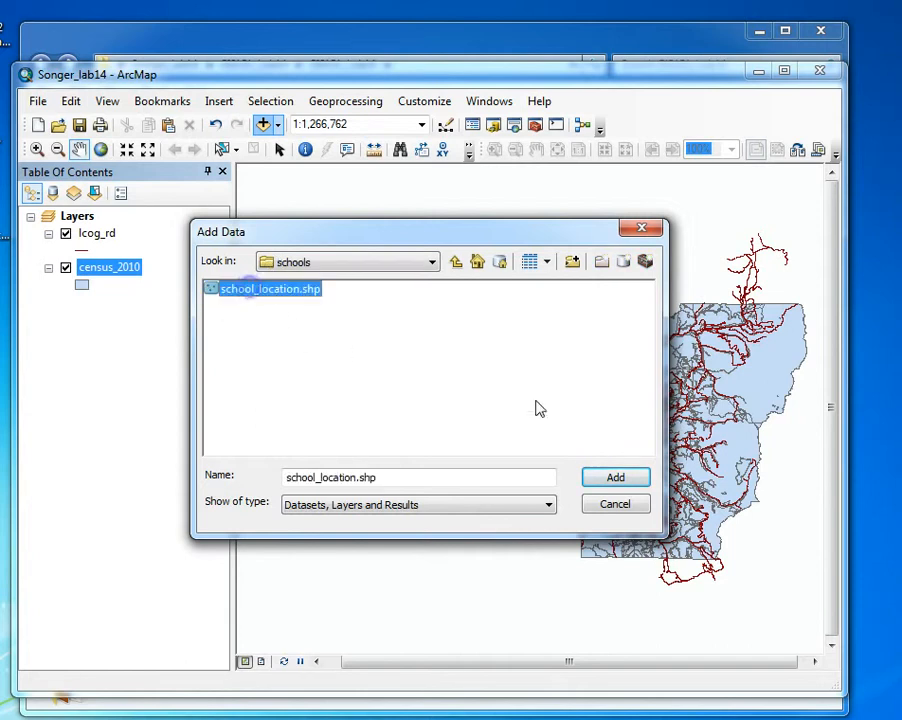
click(615, 478)
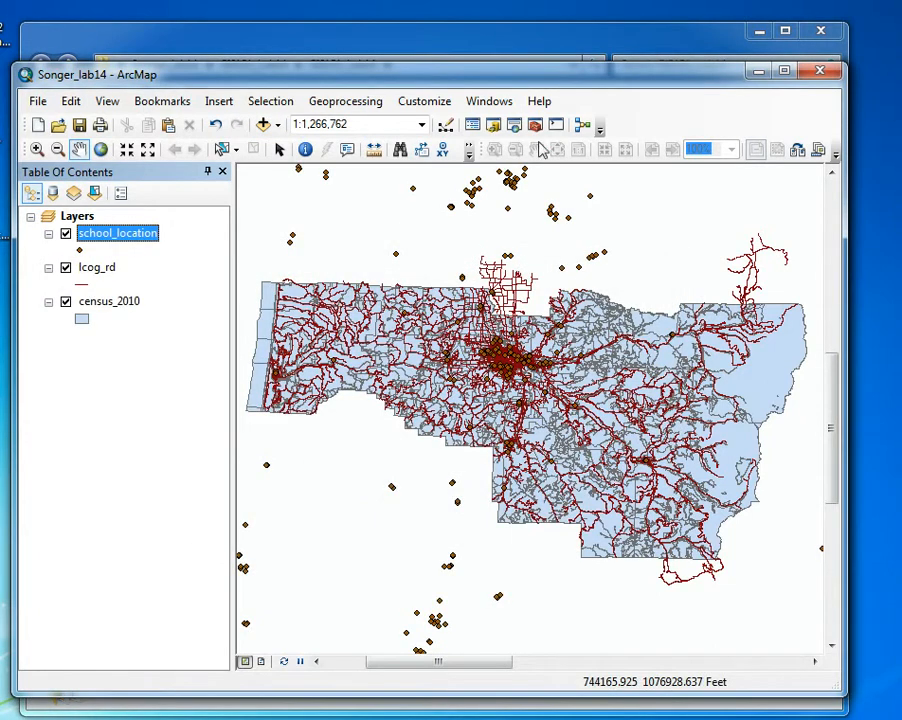
Go back to the data_lab14 folder and add water.shp to the map
click(262, 125)
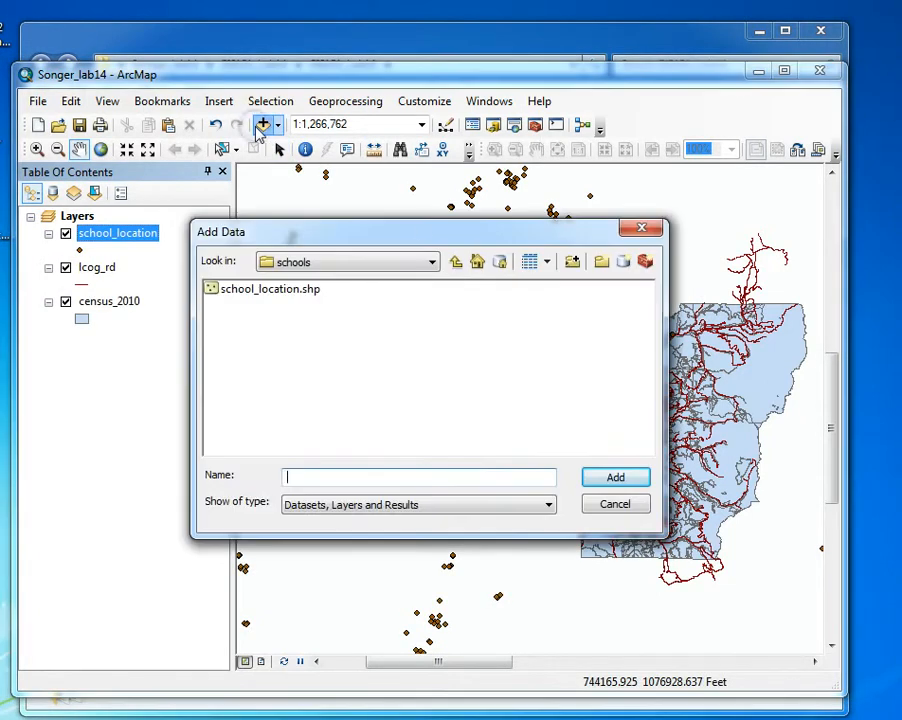
click(457, 262)
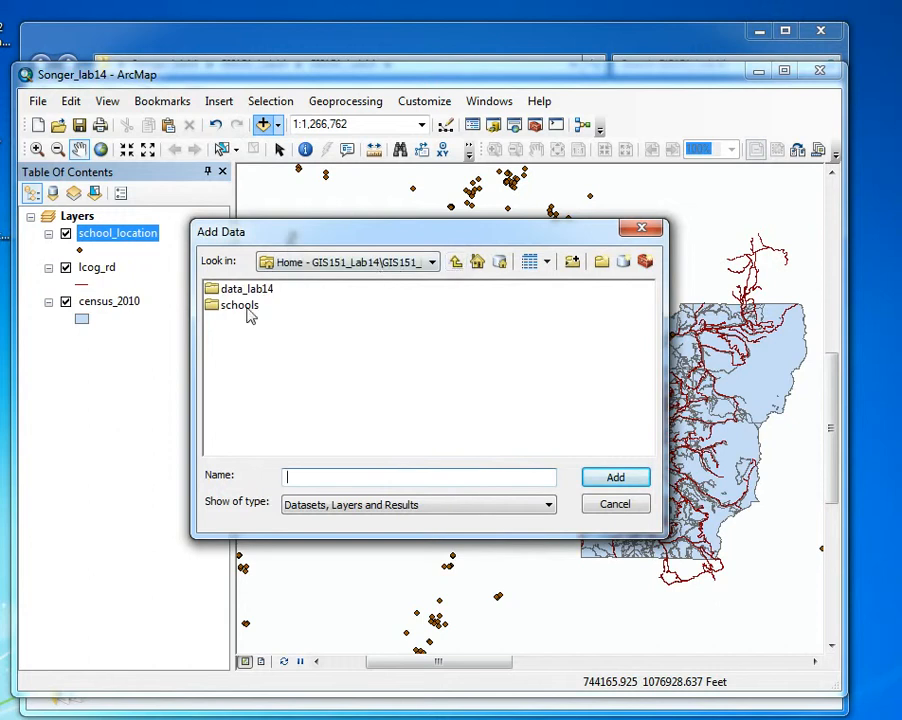
double_click(270, 290)
click(248, 356)
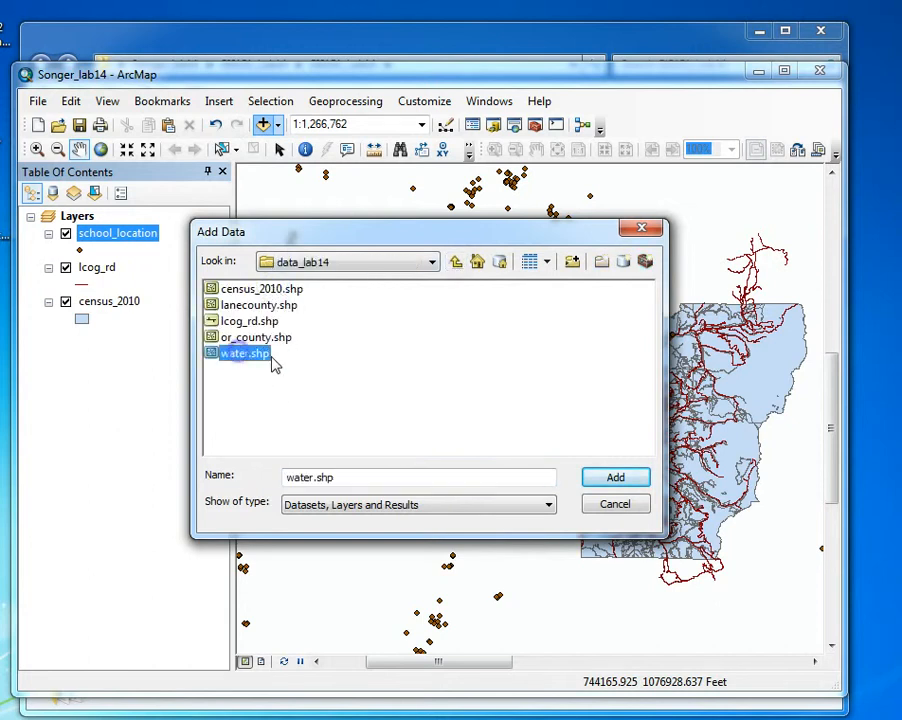
click(620, 479)
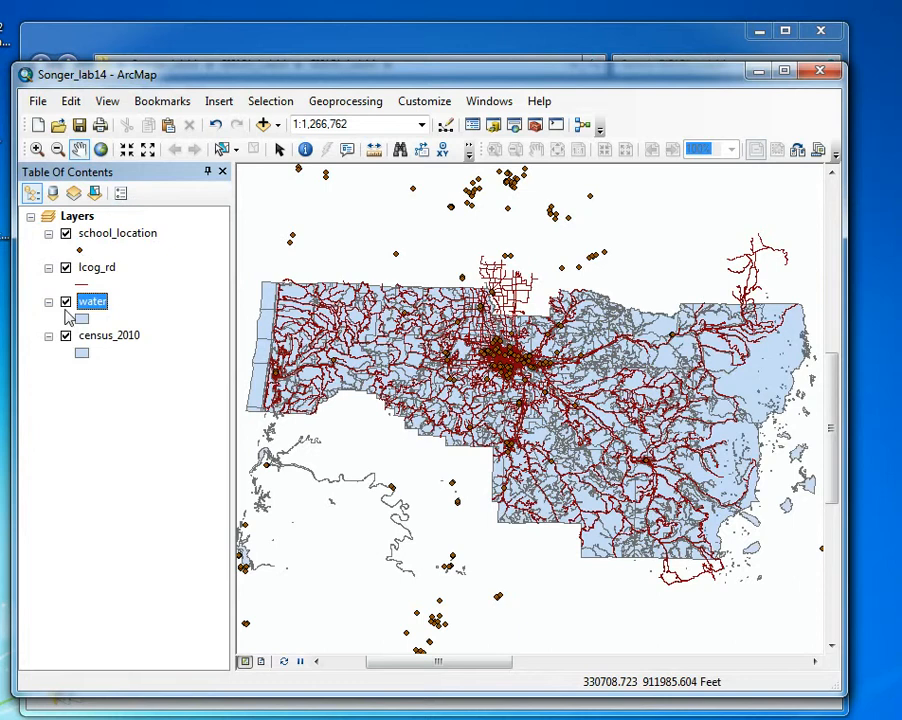
List the layers by source and widen the table of contents temporarily to examine the full schools and data_lab14 folder paths
click(53, 194)
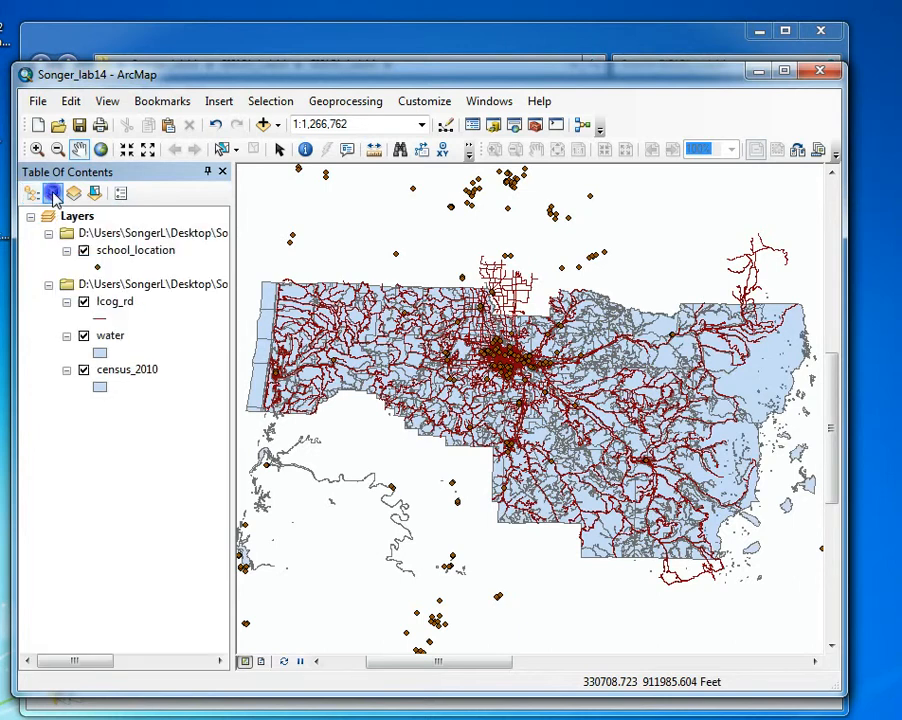
drag(233, 333, 332, 353)
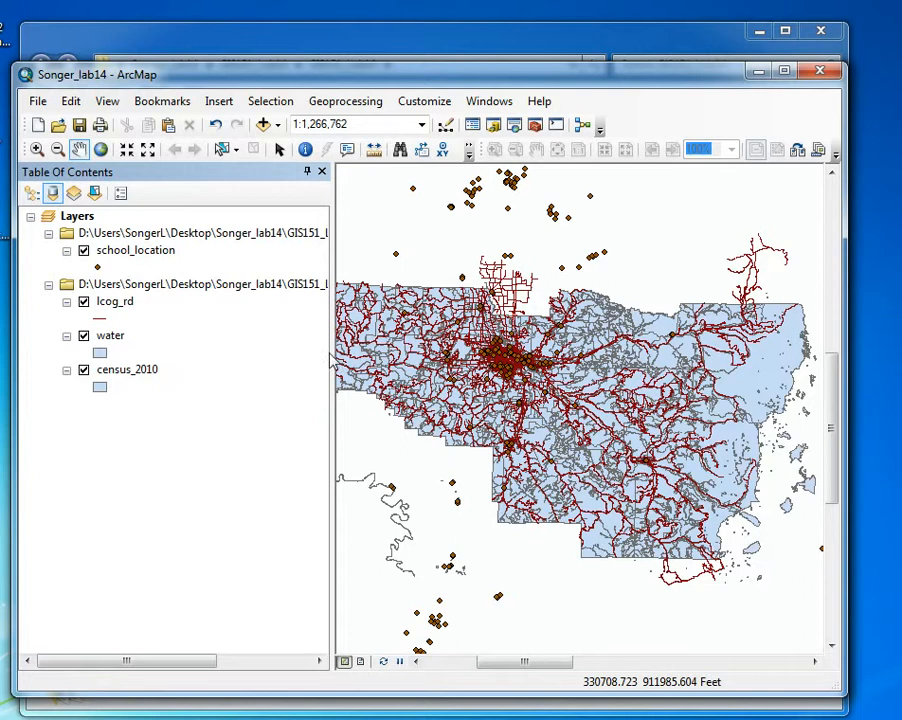
drag(330, 353, 486, 353)
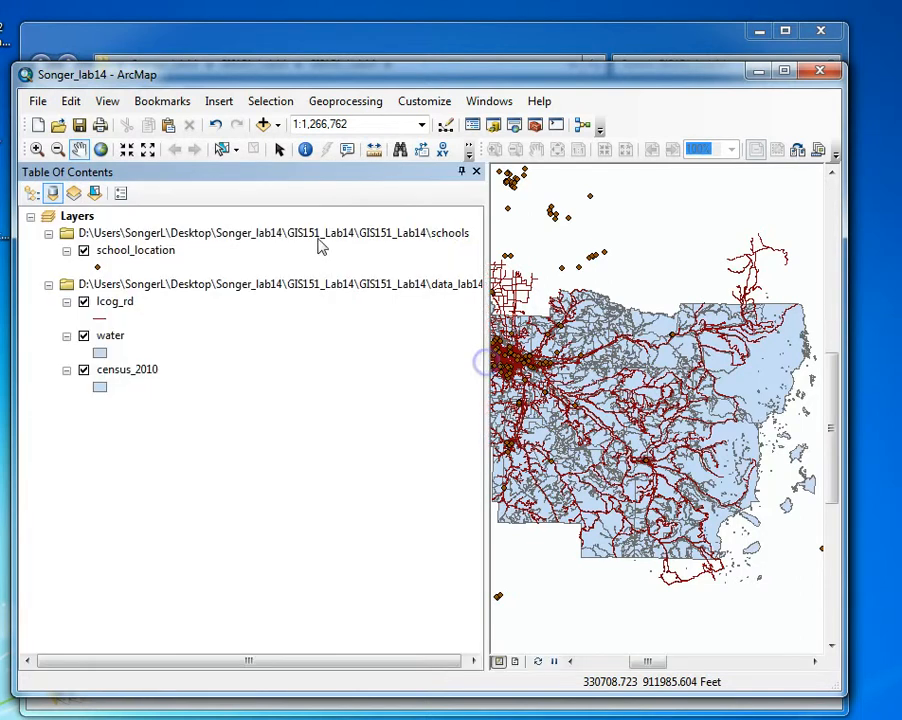
click(450, 240)
key(Down)
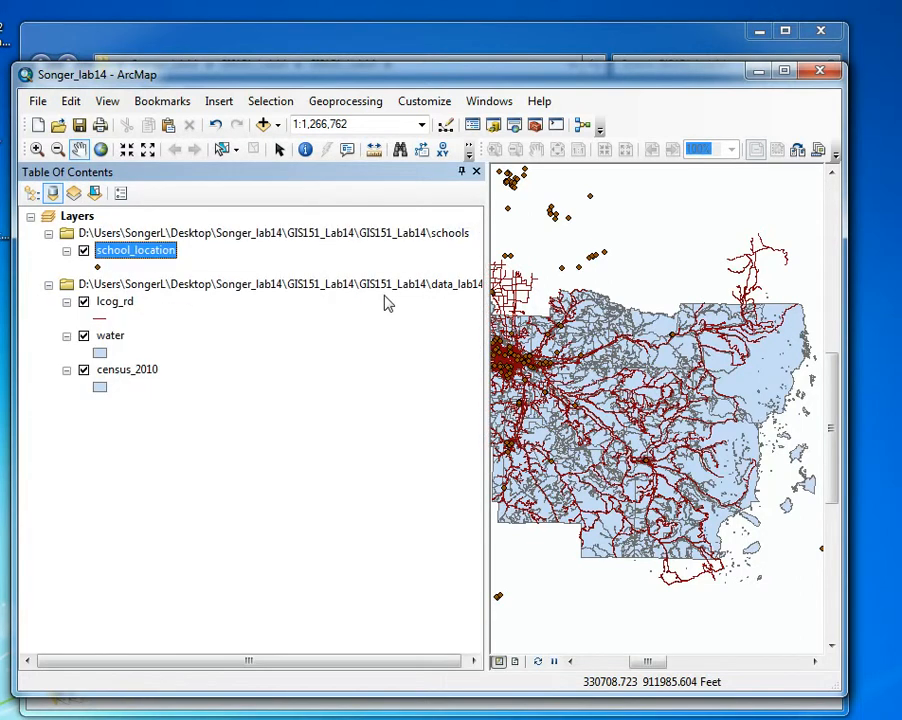
click(460, 284)
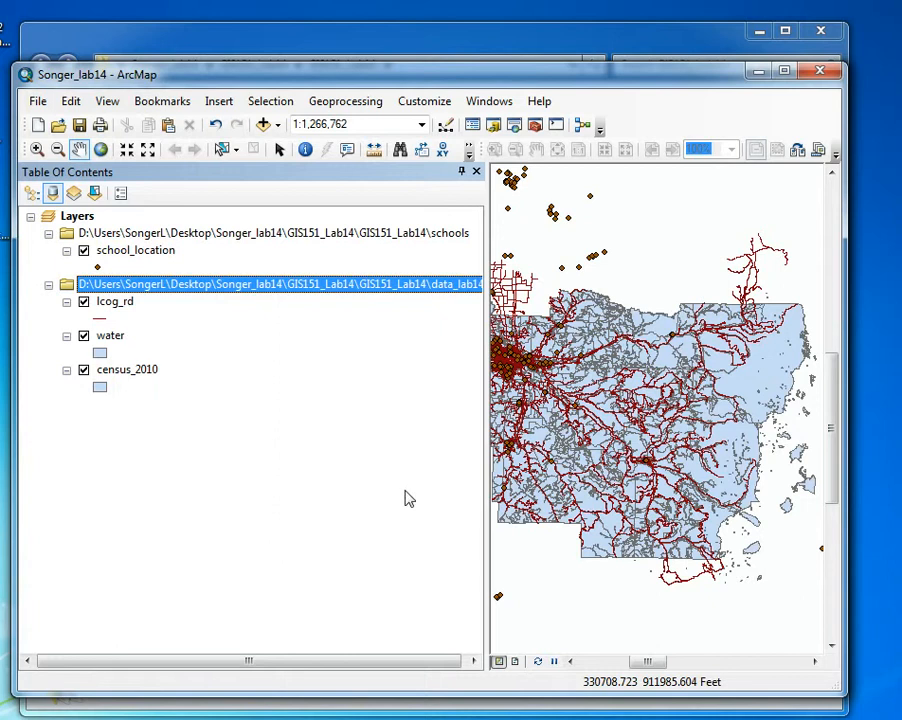
drag(492, 410, 203, 430)
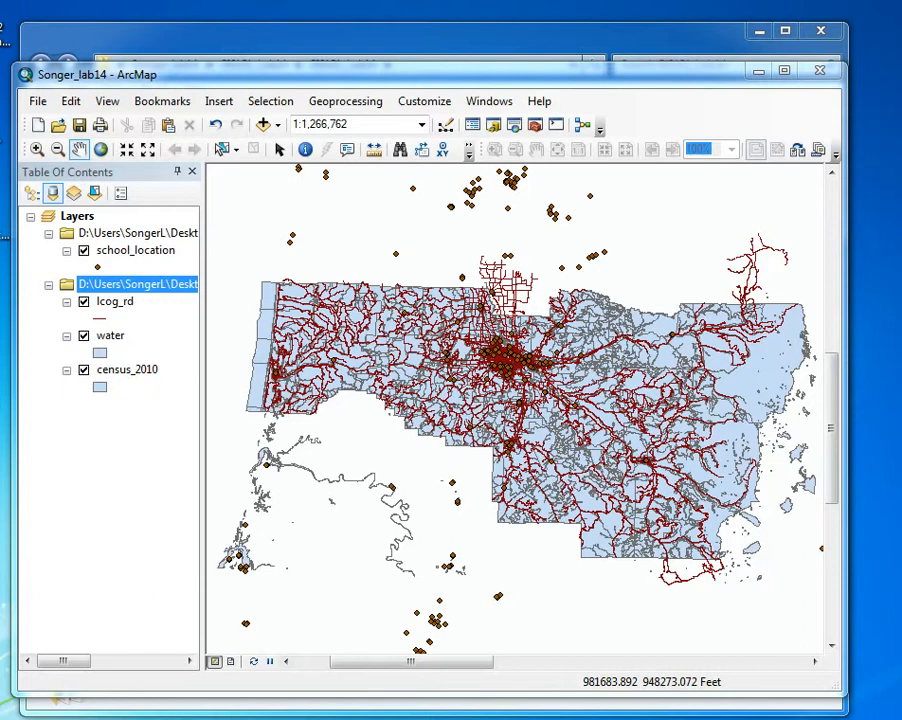
Add the Streets basemap to the map and enable hardware acceleration
click(276, 125)
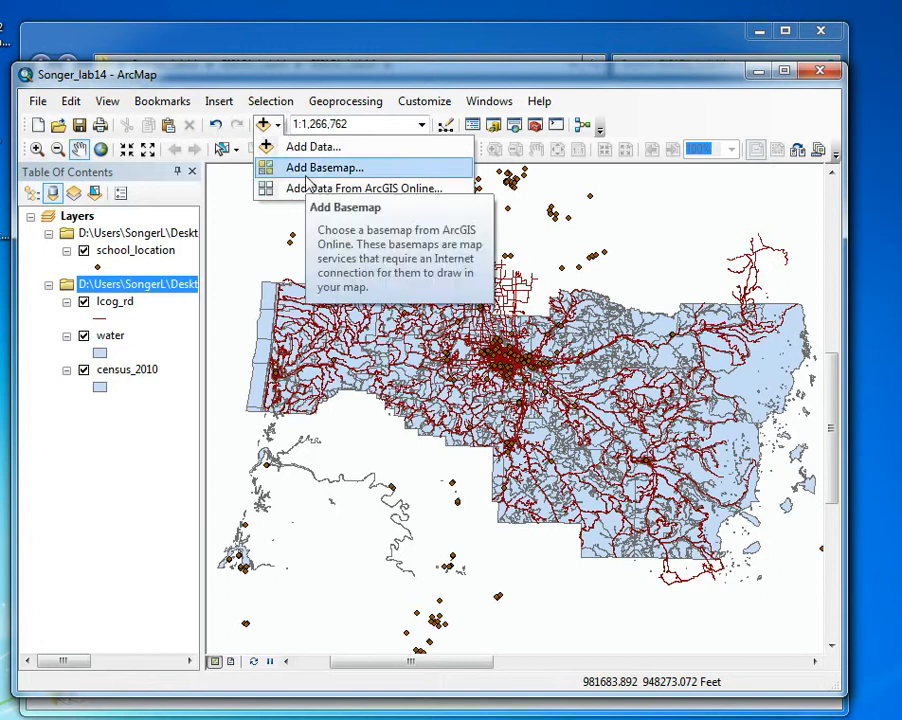
click(292, 168)
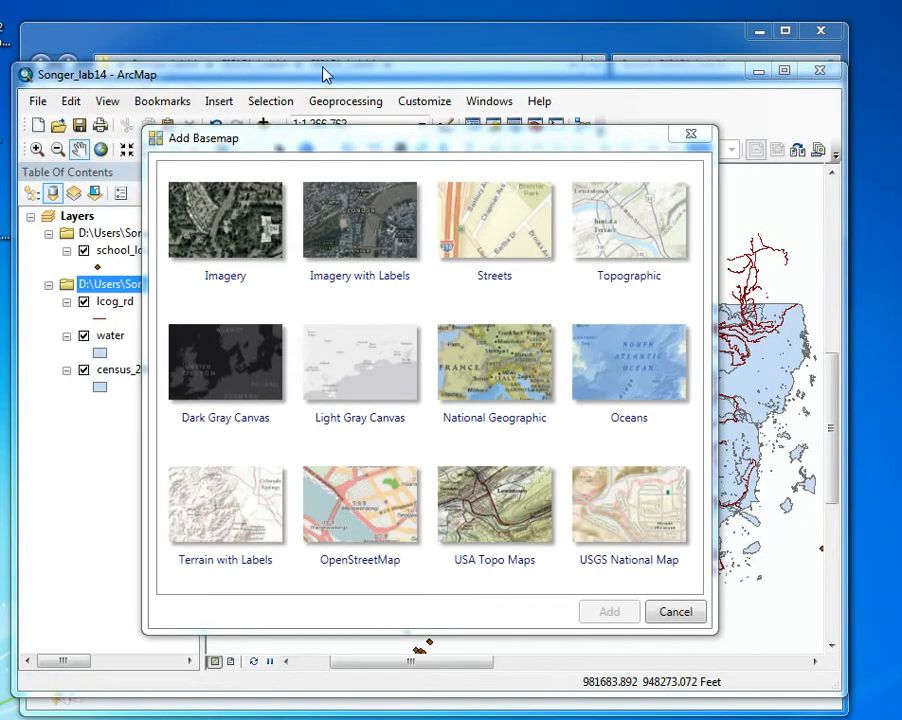
click(473, 222)
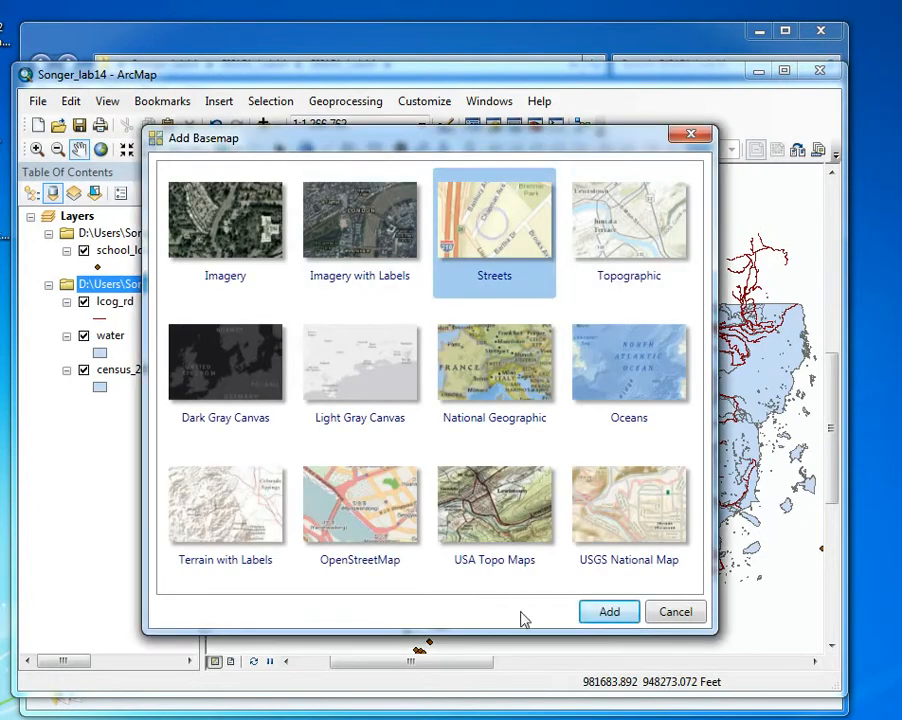
click(620, 612)
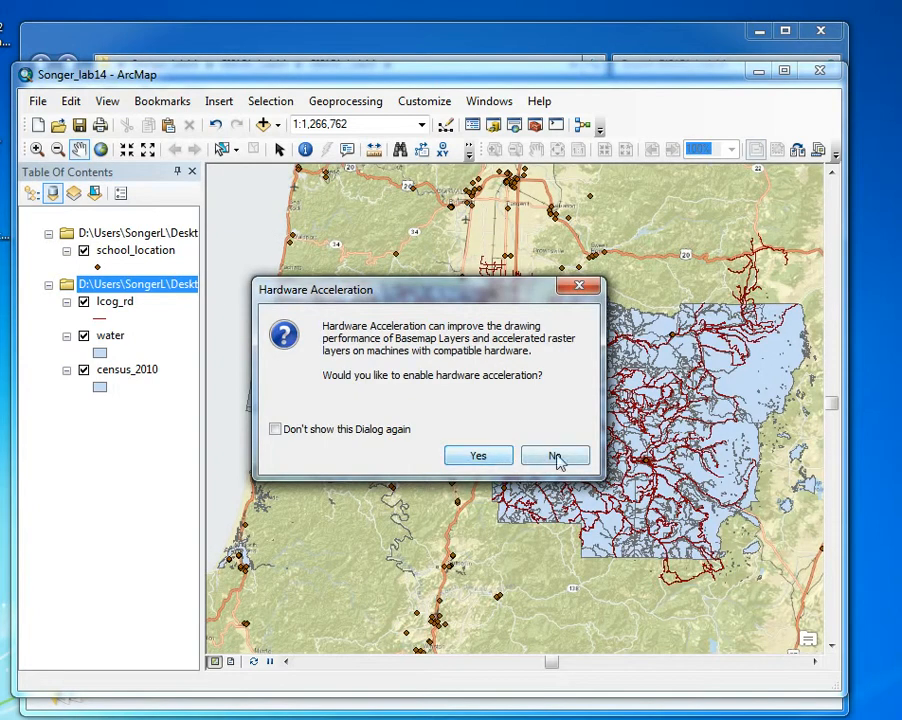
click(484, 456)
Turn off the World_Street_Map basemap layer
double_click(107, 251)
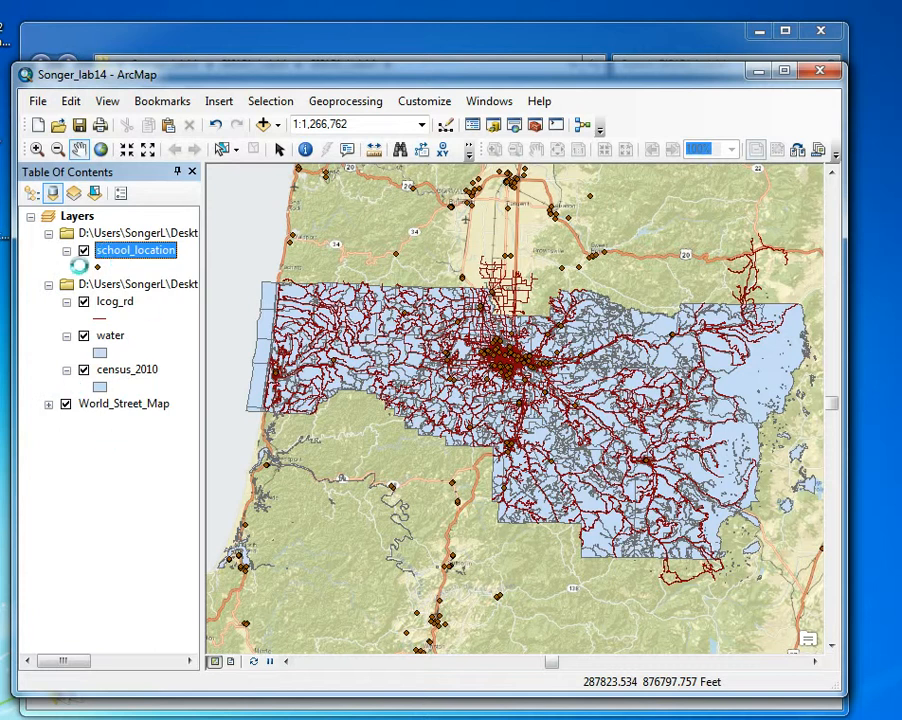
right_click(108, 251)
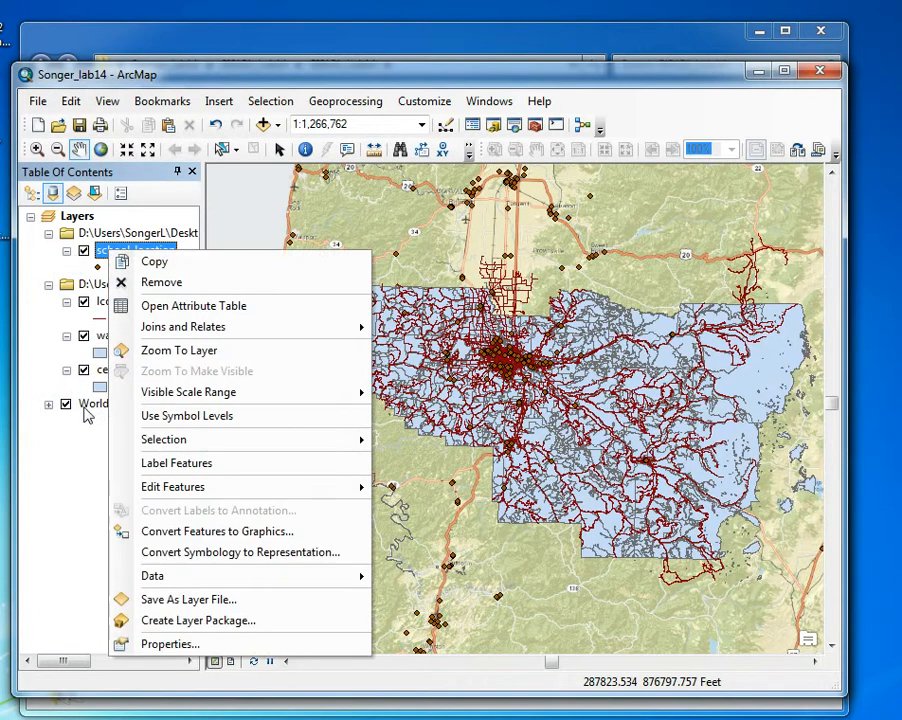
click(143, 216)
click(67, 405)
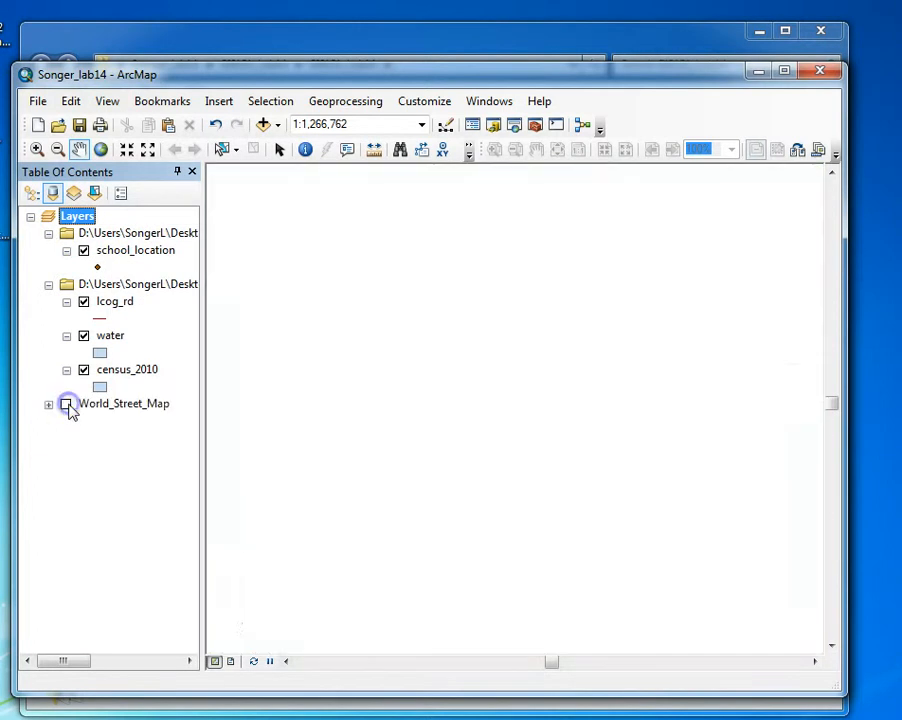
Open the school_location attribute table and bring its last field, type, into view
right_click(110, 250)
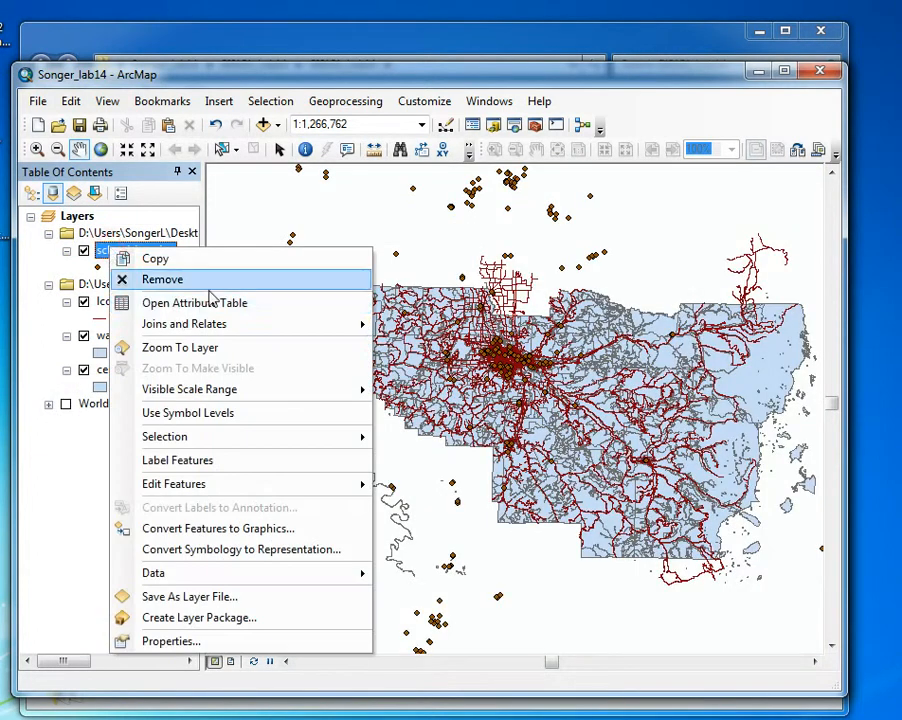
click(118, 302)
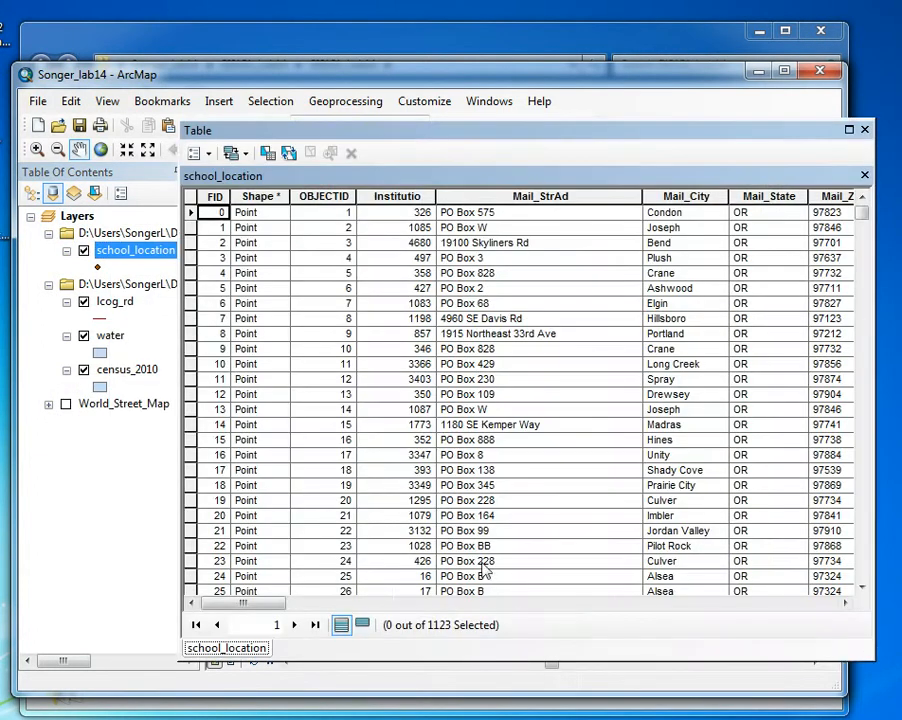
drag(276, 603, 860, 603)
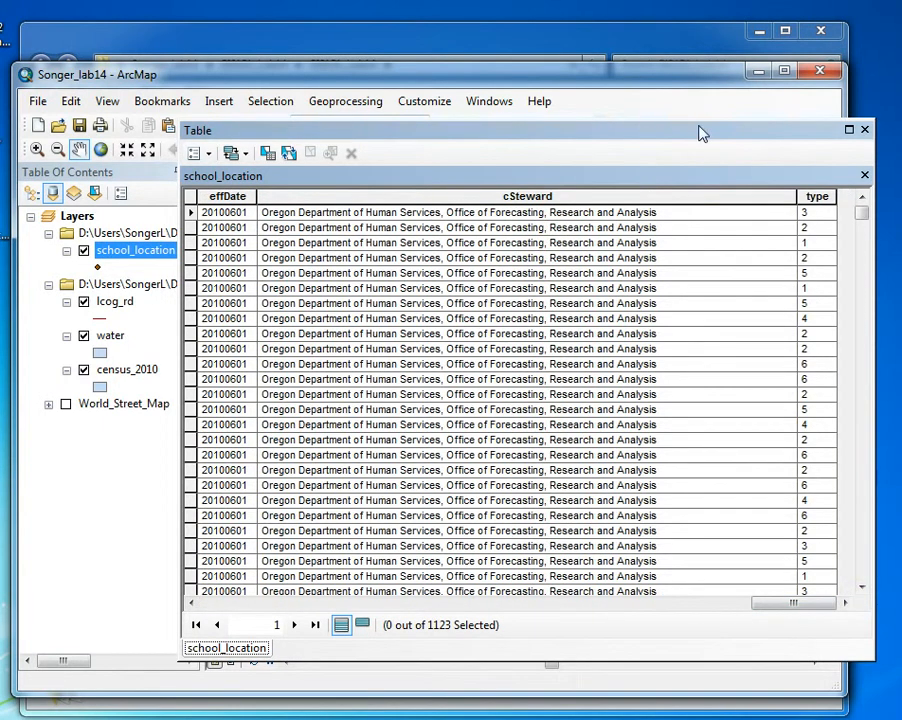
drag(703, 133, 589, 127)
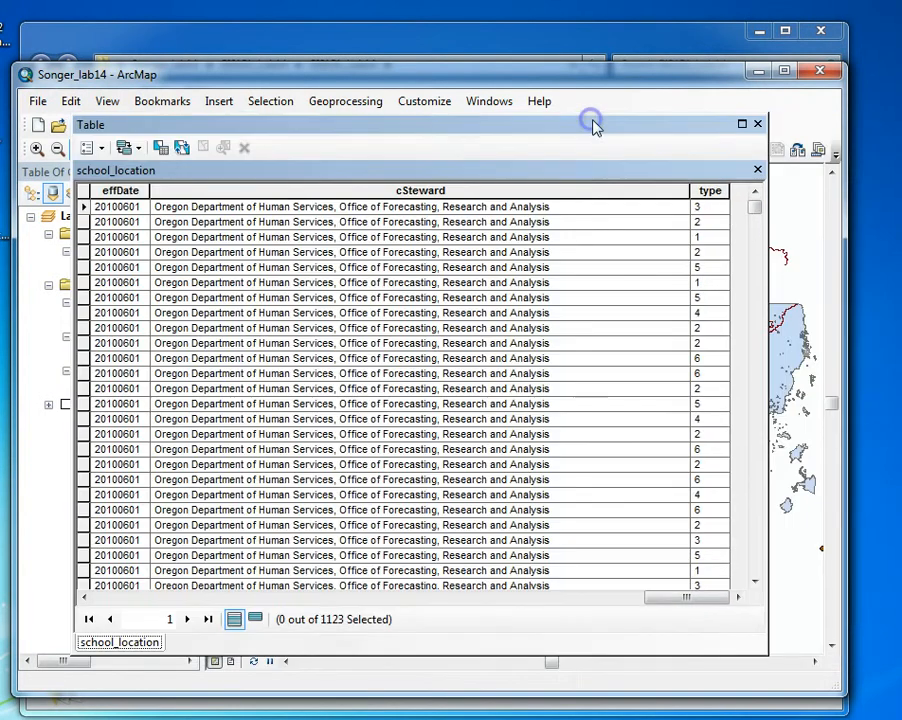
Sort the school_location table by the type field in descending order, look through the records and close the table
click(709, 193)
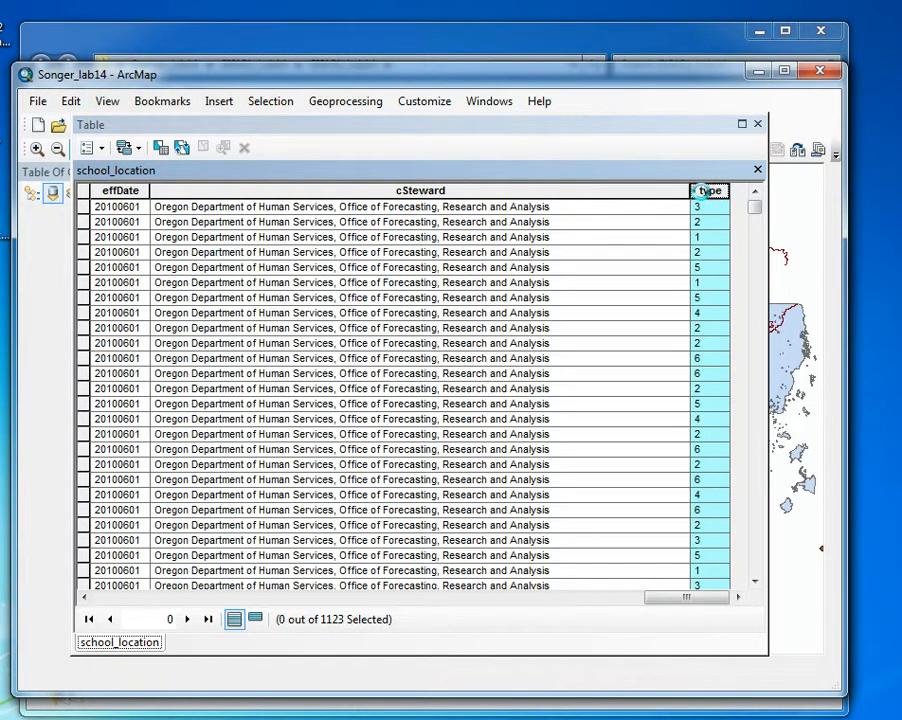
right_click(705, 192)
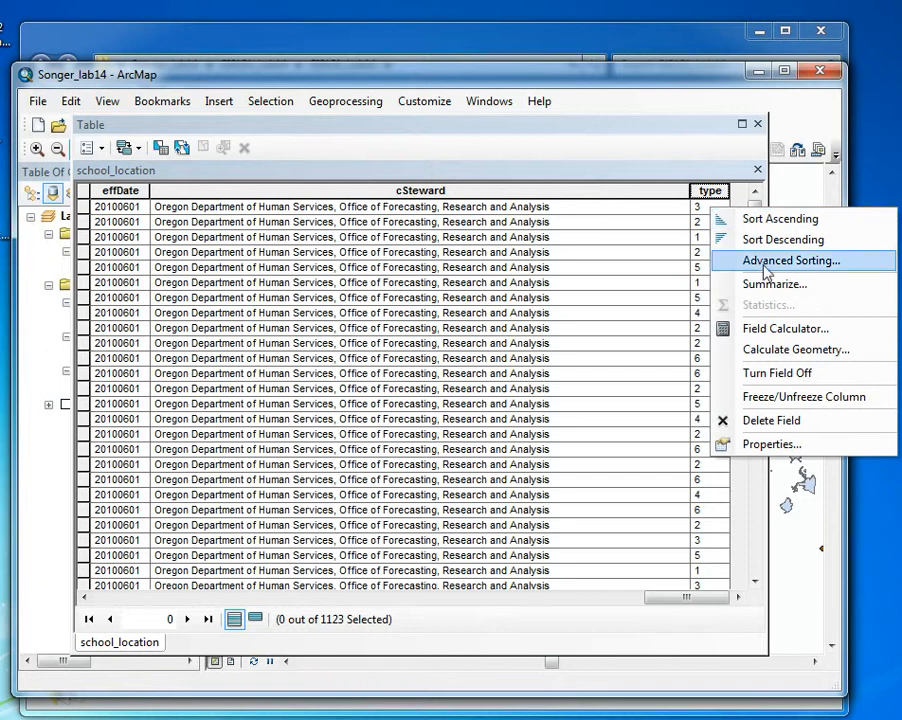
click(763, 242)
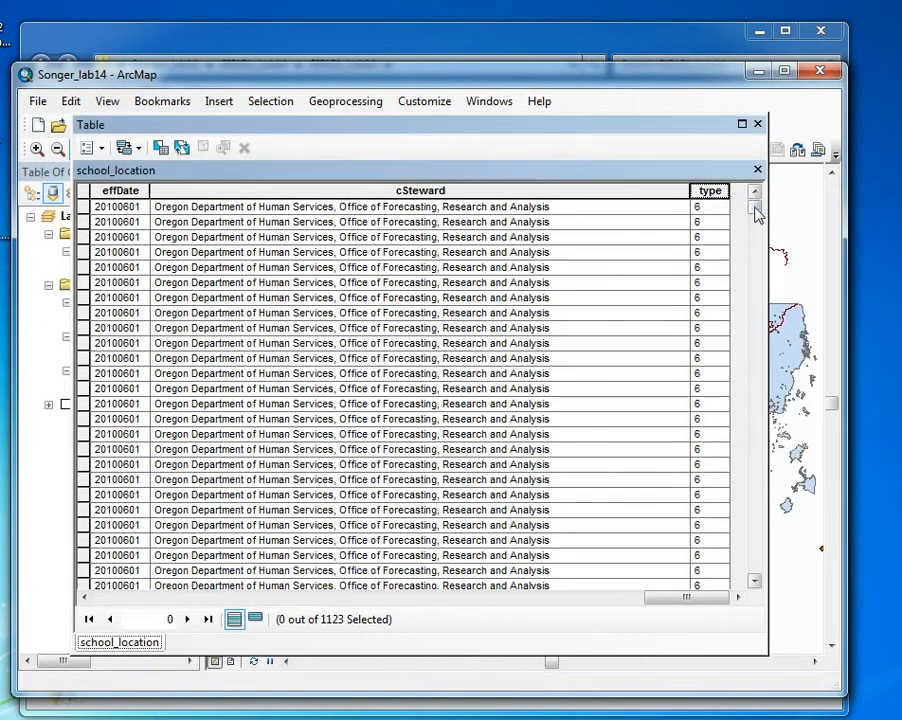
drag(757, 214, 748, 545)
drag(721, 600, 234, 612)
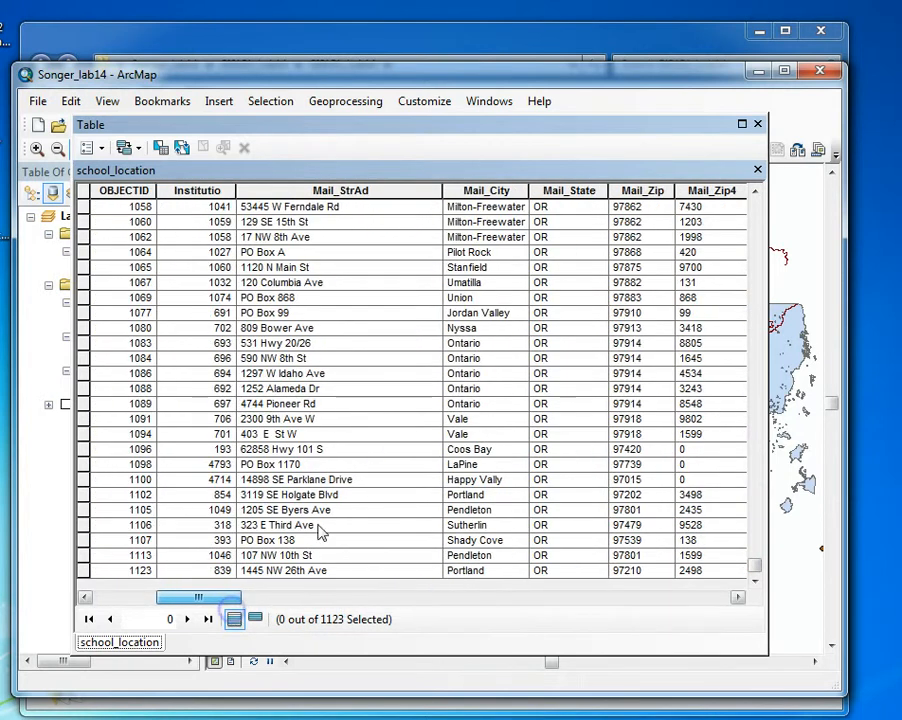
scroll(320, 533, up, 9)
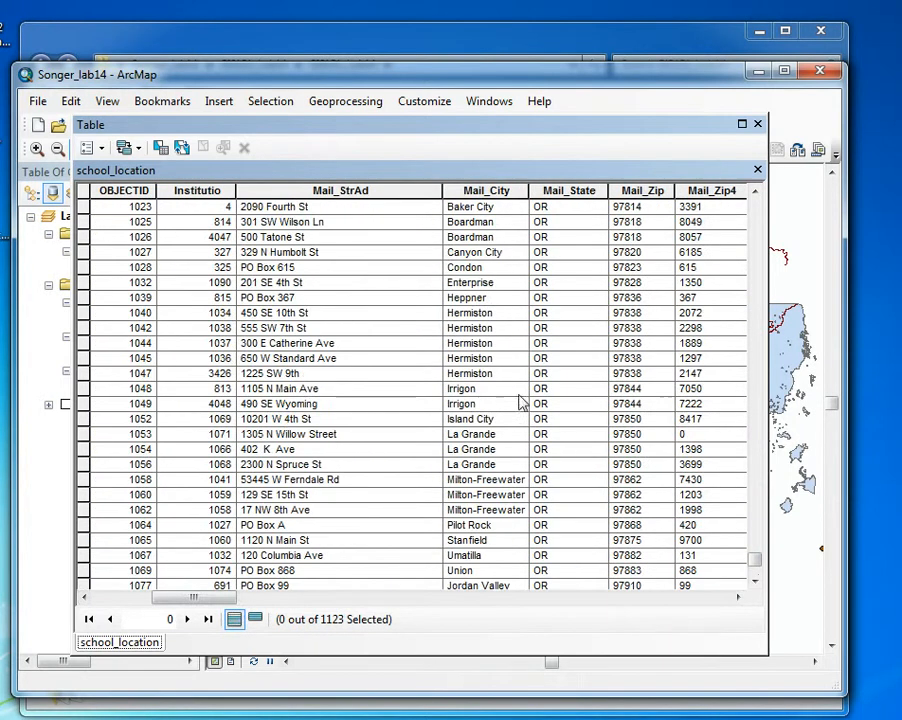
click(757, 125)
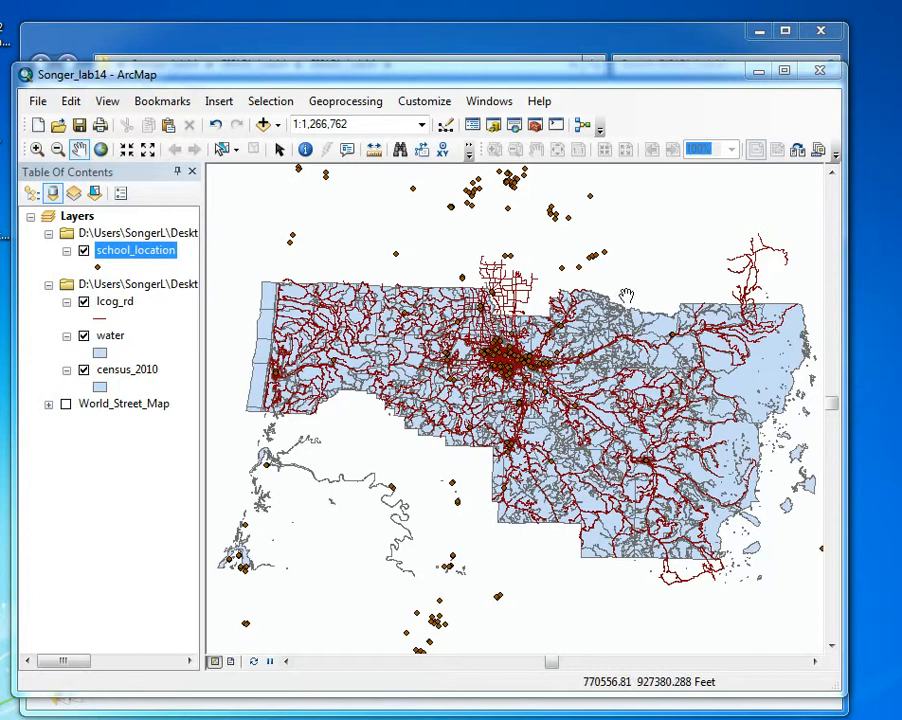
Turn off the lcog_rd and water layers, keeping census_2010 displayed
click(84, 301)
click(84, 337)
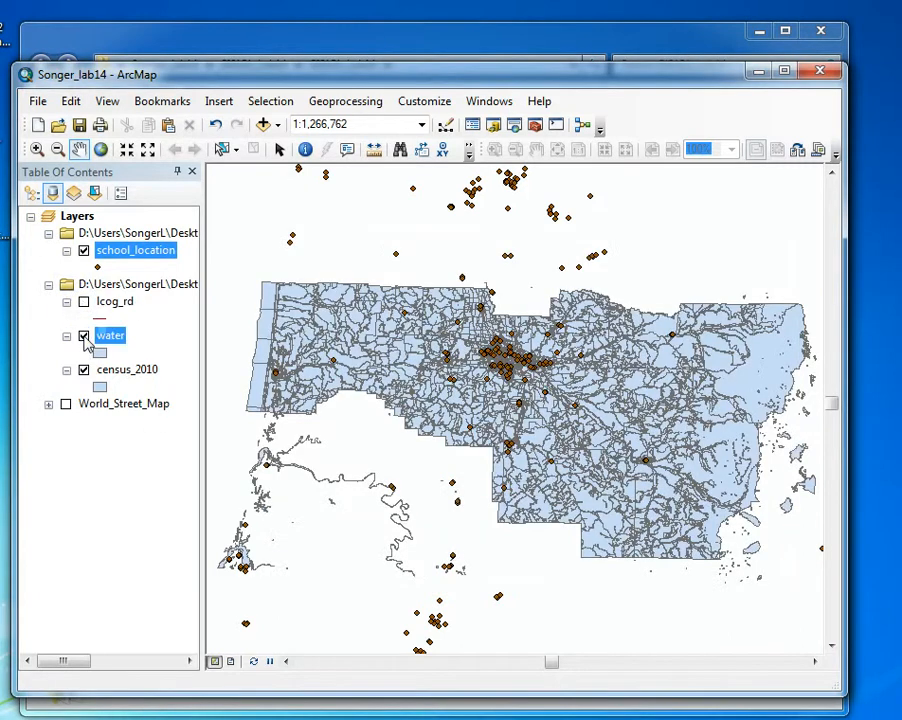
click(84, 370)
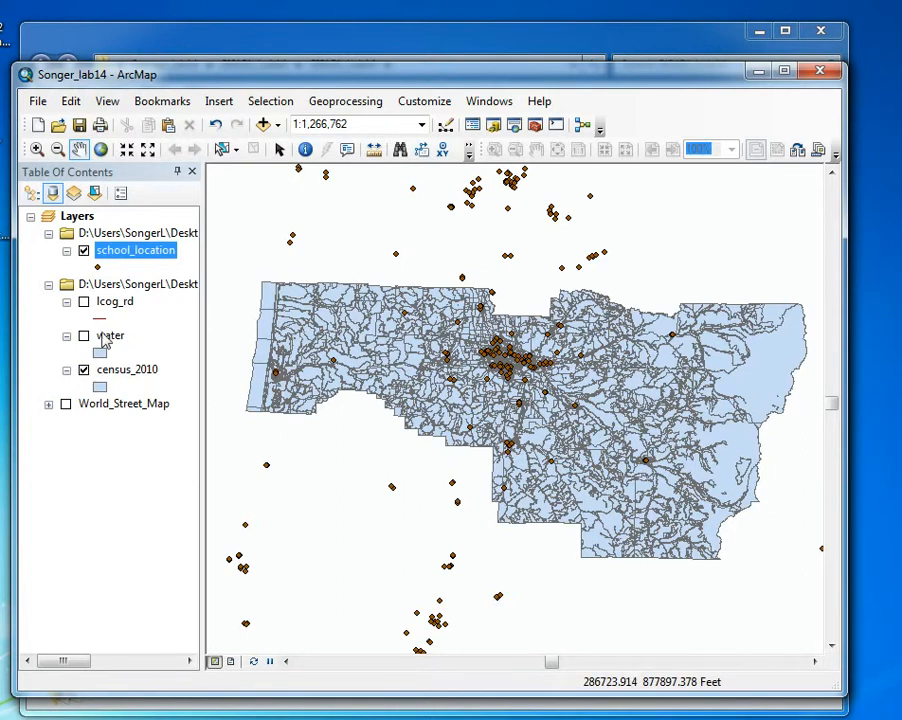
Reopen the school_location attribute table, examine the fields from Mail_State through SCHOOL_NAM, and close it
right_click(124, 251)
click(167, 311)
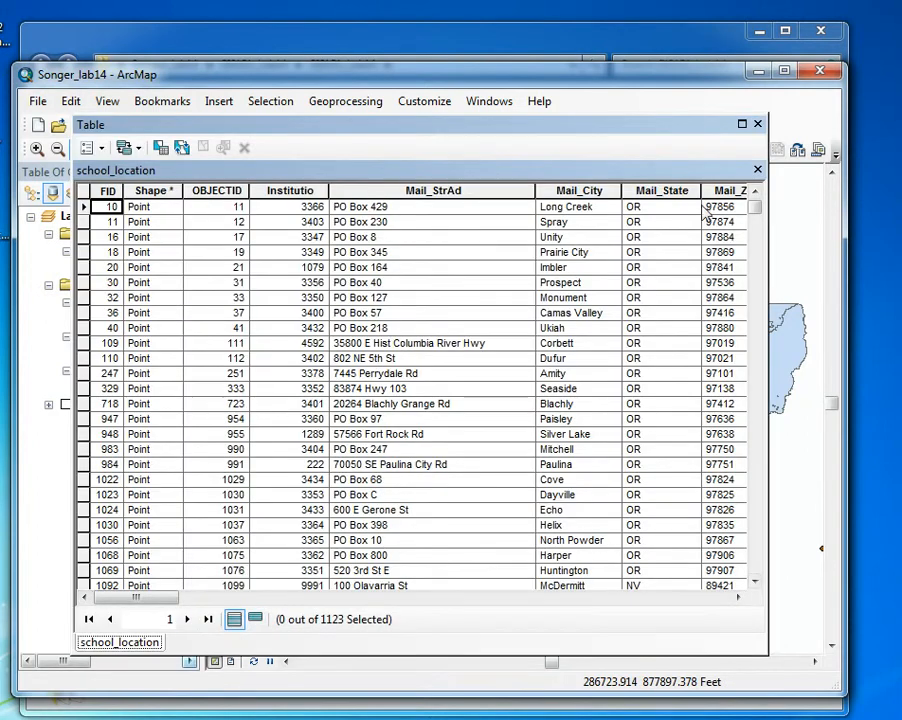
click(662, 190)
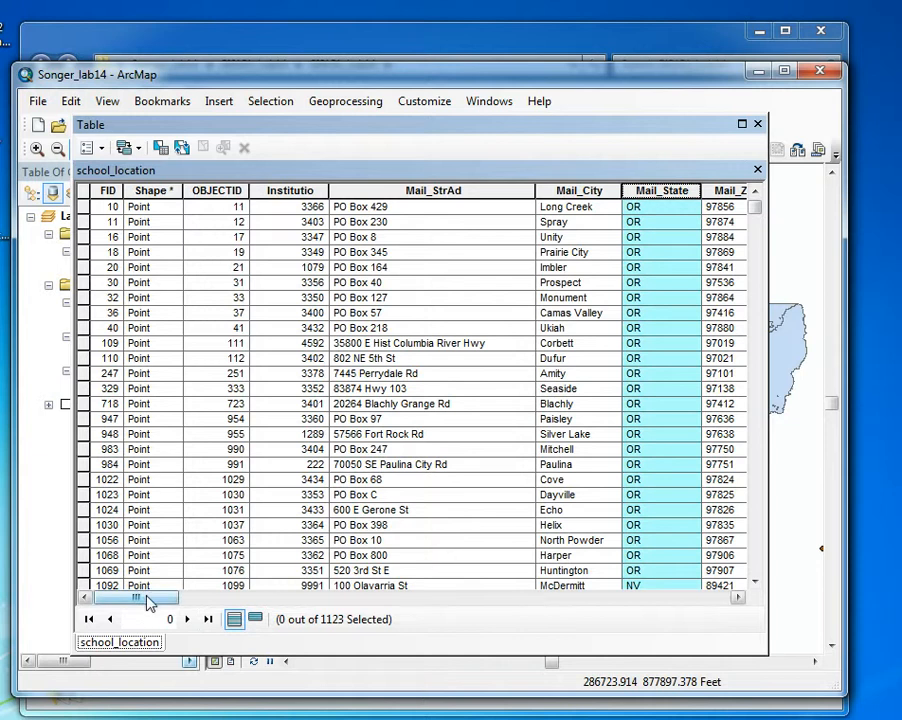
drag(144, 598, 480, 620)
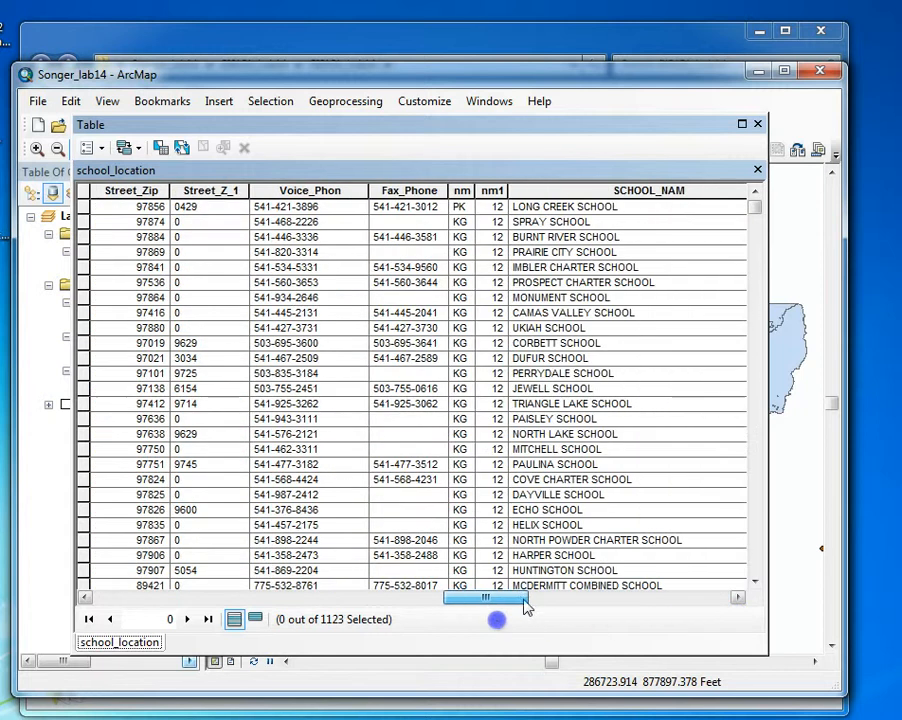
click(758, 125)
Start a Select By Location query with school_location as the target layer and check which source layers are available
click(271, 102)
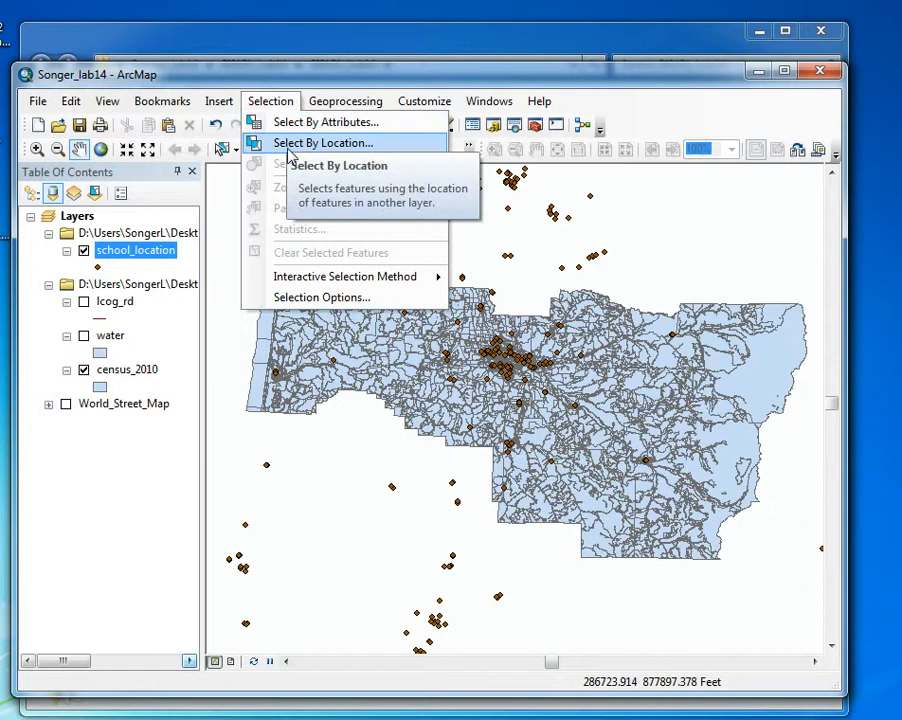
click(289, 148)
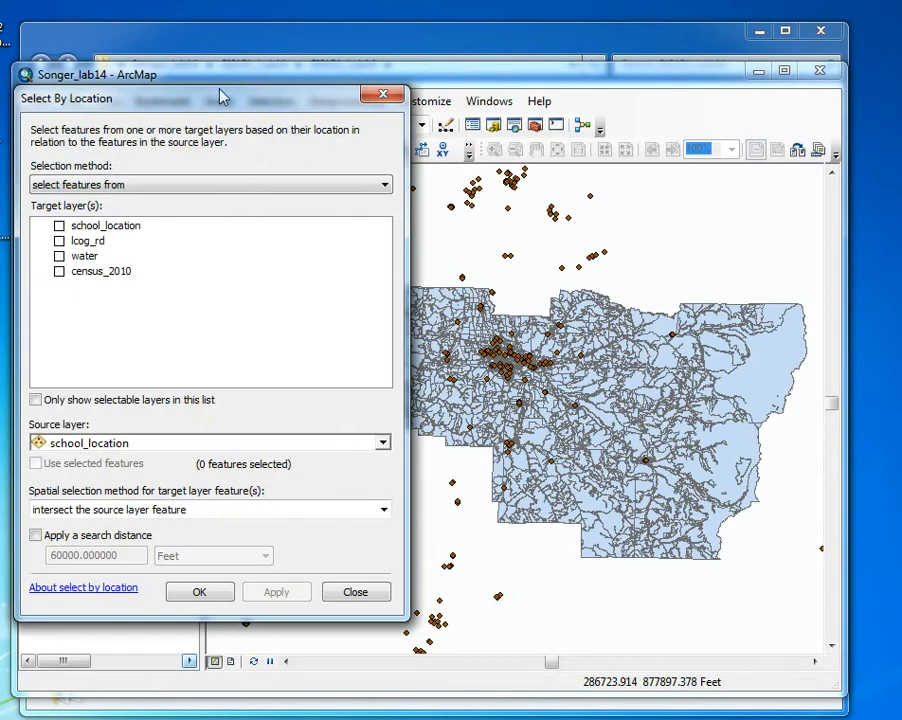
drag(200, 100, 695, 140)
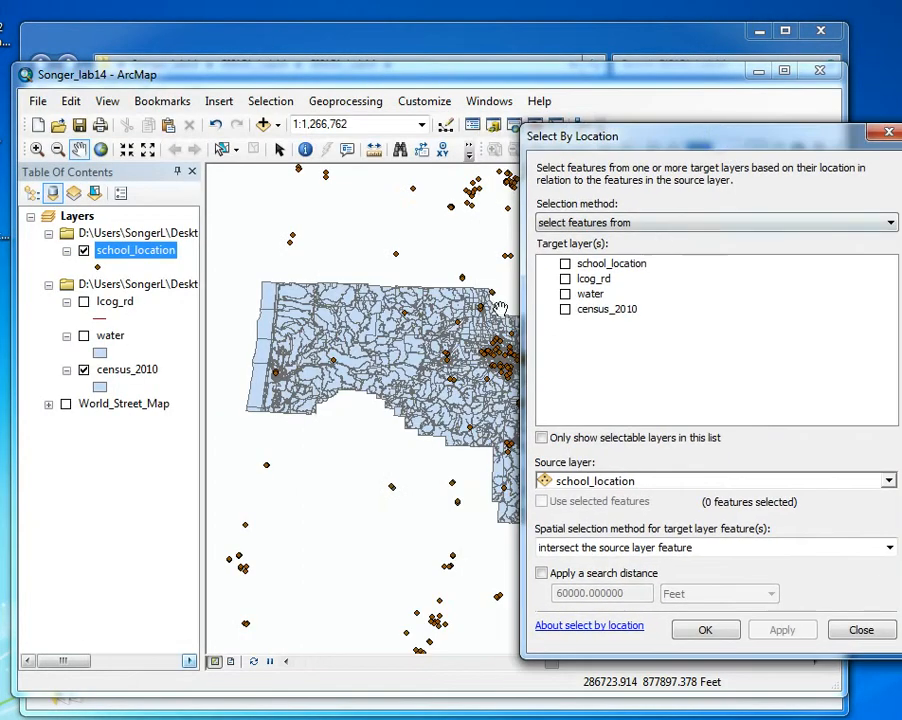
click(565, 264)
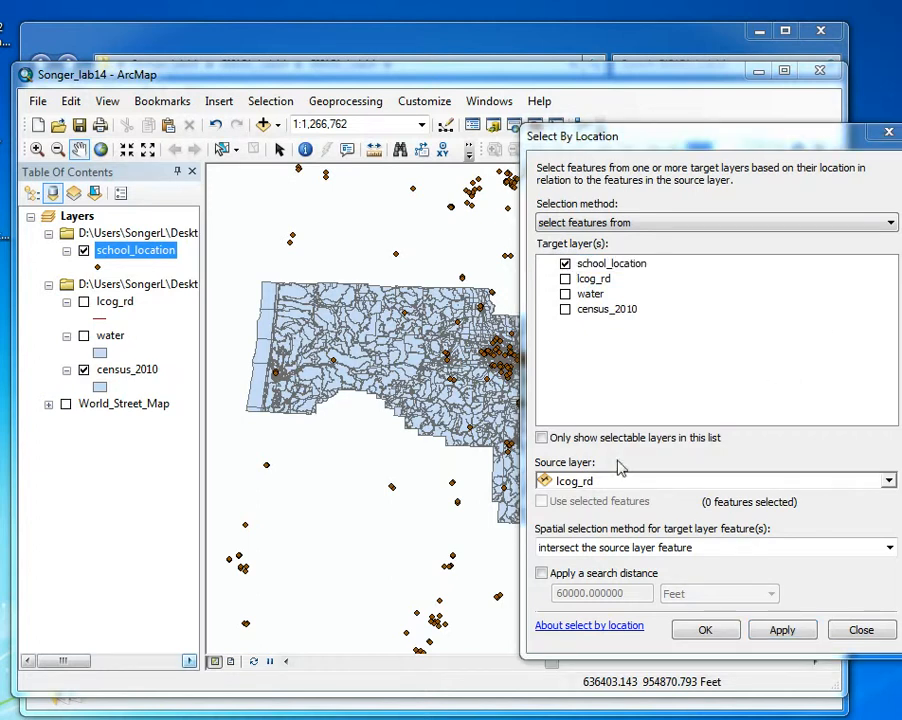
click(680, 481)
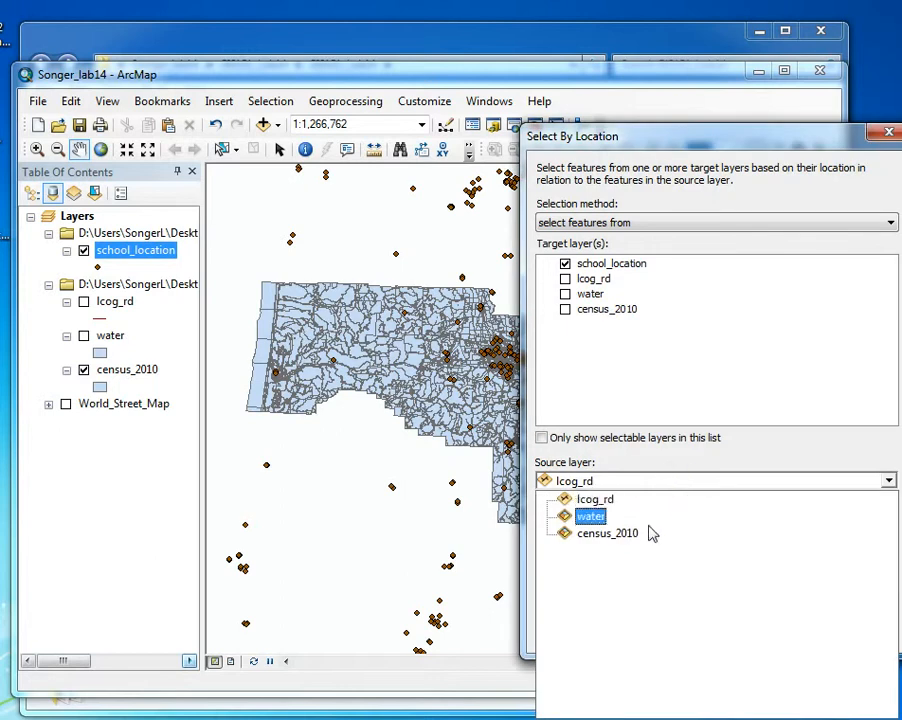
click(618, 484)
click(616, 482)
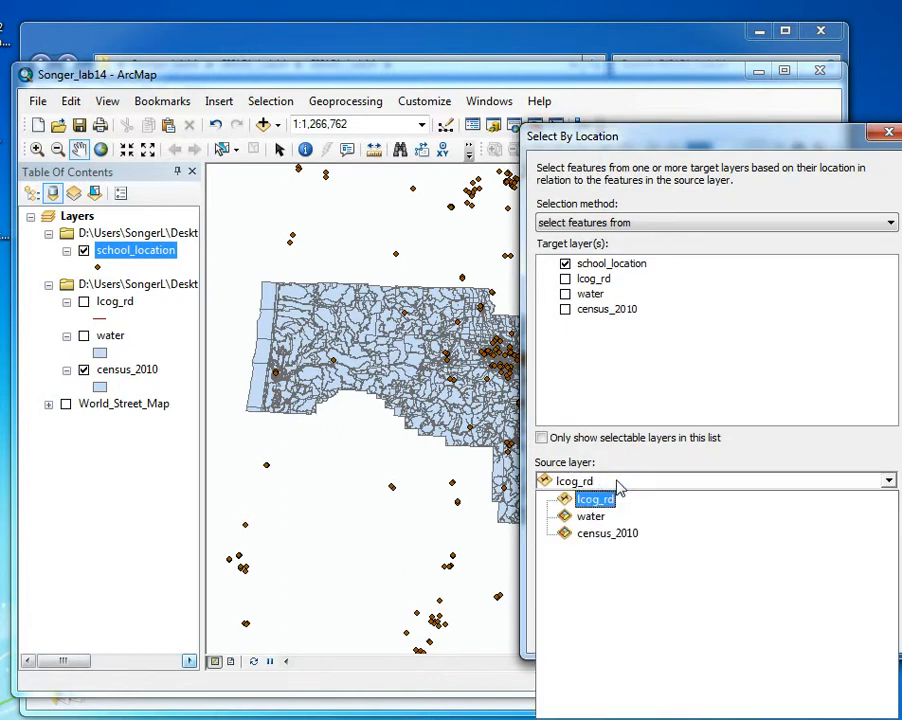
click(851, 130)
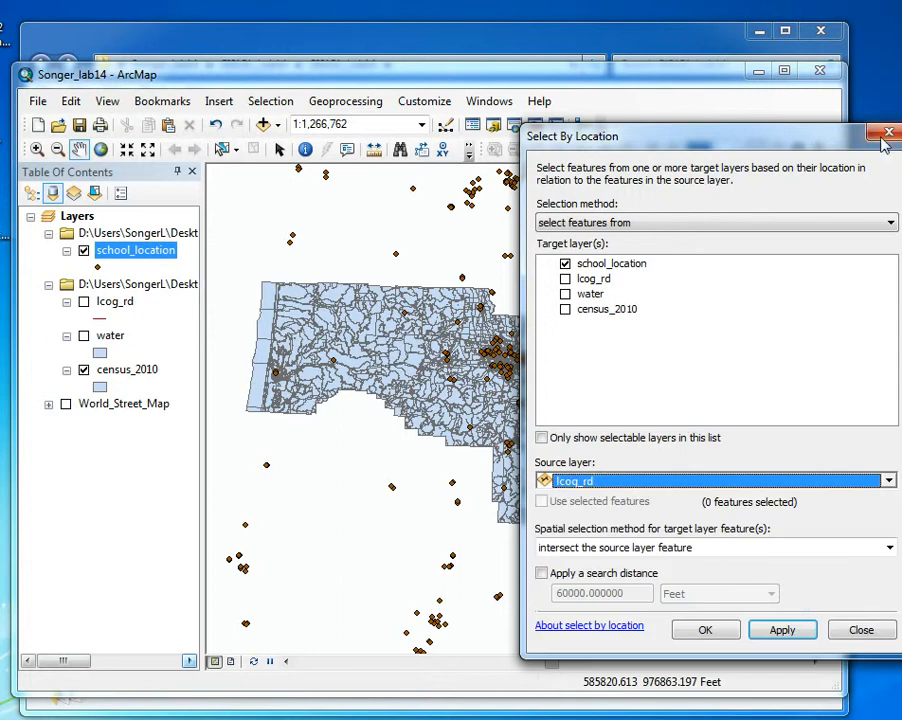
Add lanecounty.shp from the data_lab14 folder to the map while keeping the selection query open
click(263, 125)
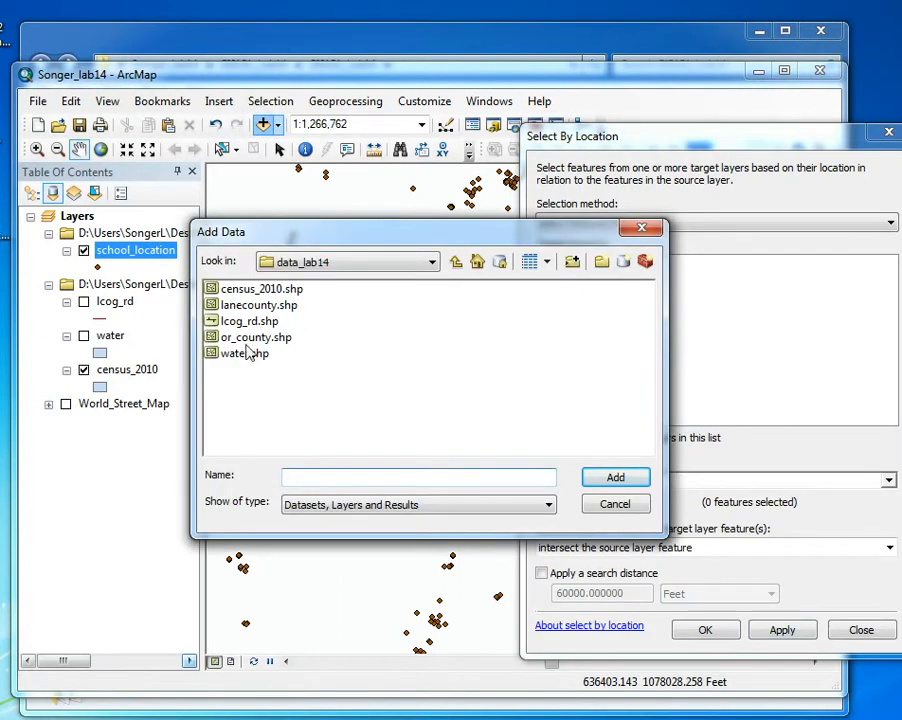
click(258, 305)
click(641, 478)
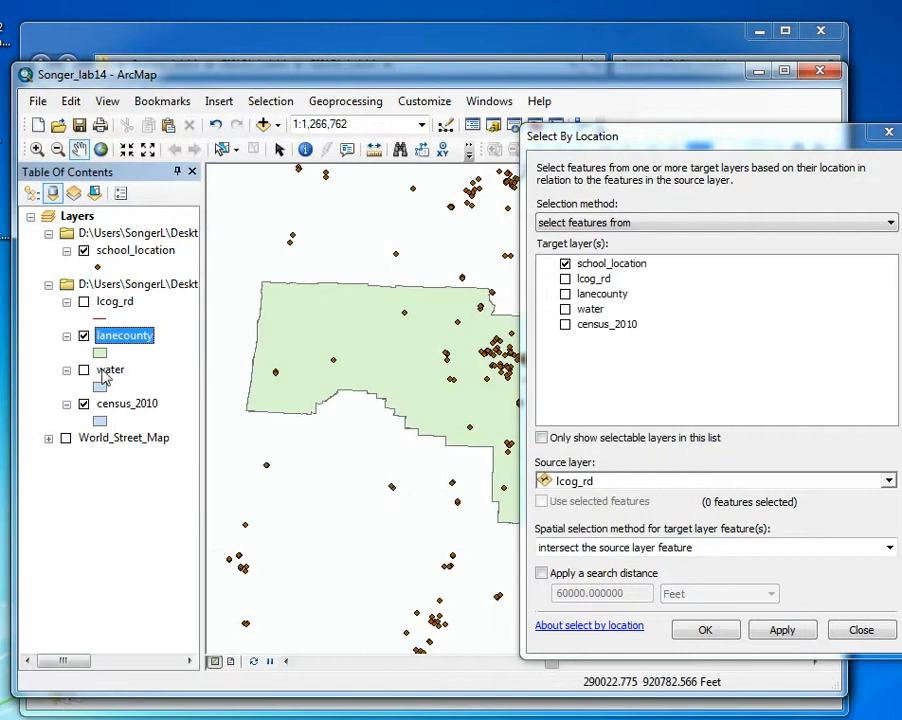
Select the school_location features that intersect the source layer lanecounty, after reviewing the available spatial selection methods
click(886, 482)
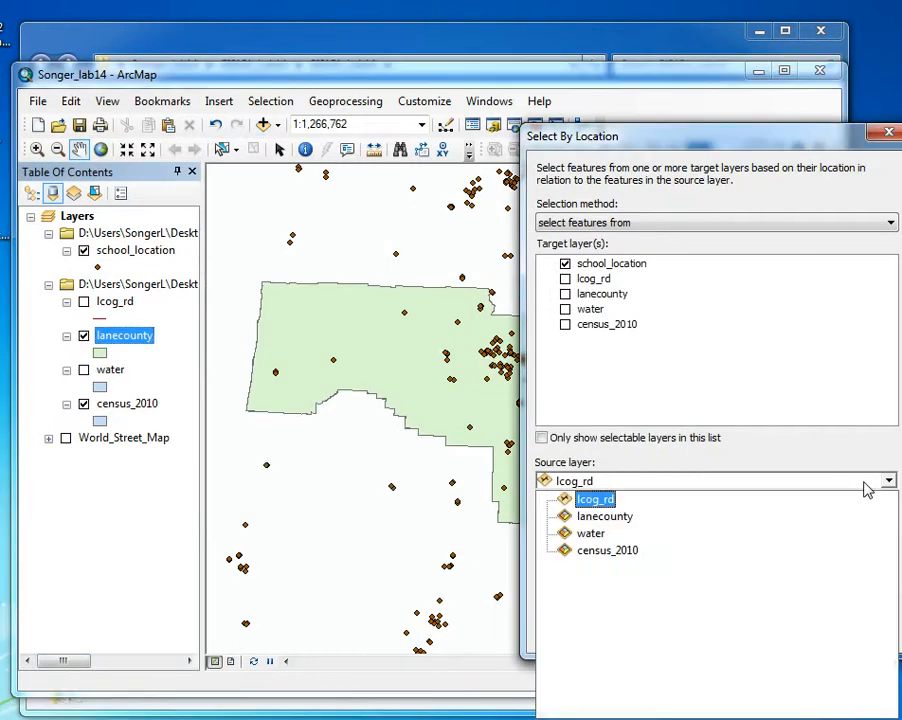
click(600, 516)
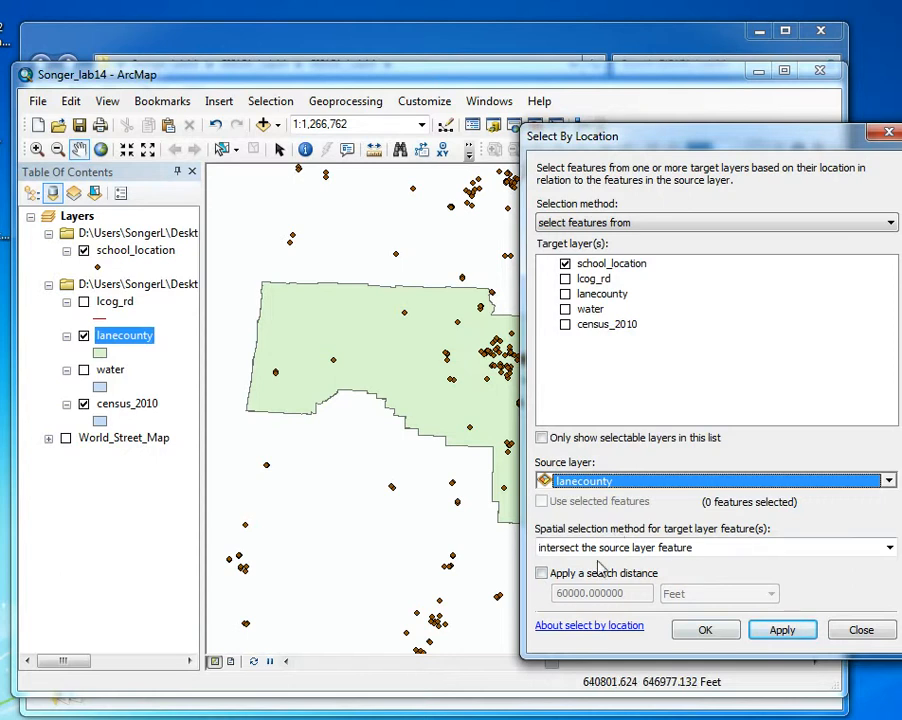
click(737, 548)
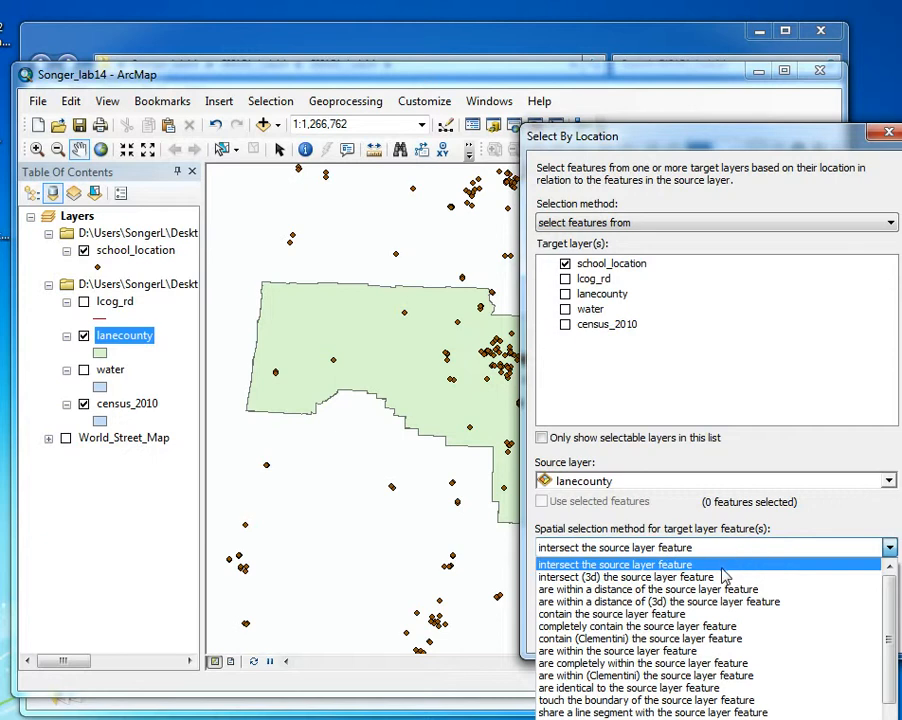
scroll(727, 620, down, 1)
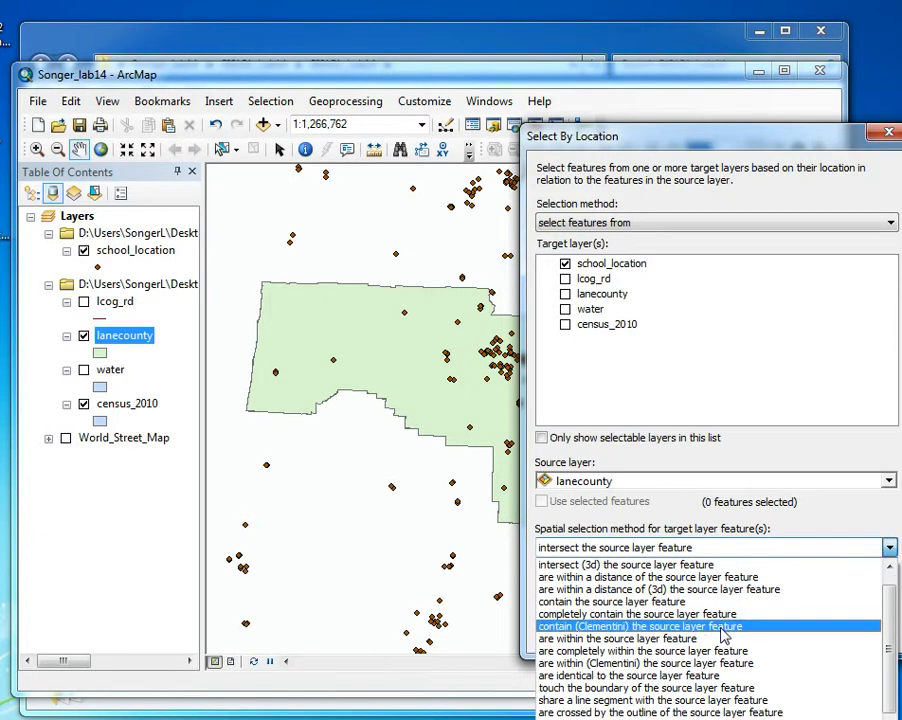
click(690, 548)
click(705, 548)
scroll(777, 540, up, 1)
click(780, 547)
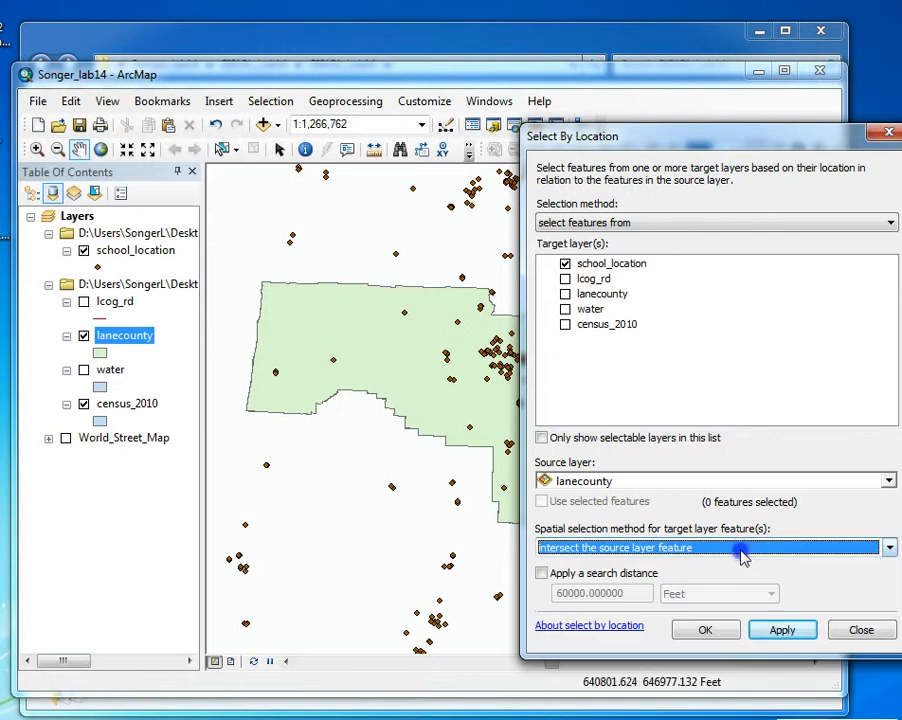
click(705, 629)
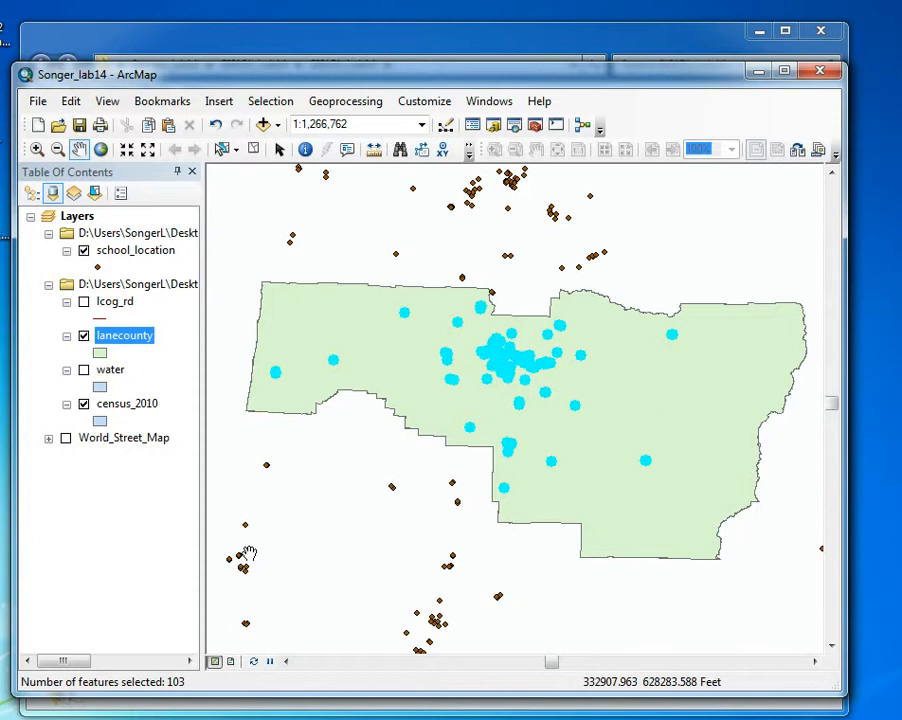
Reopen the Select By Location query to review its settings and run the same school selection again
click(278, 101)
click(282, 145)
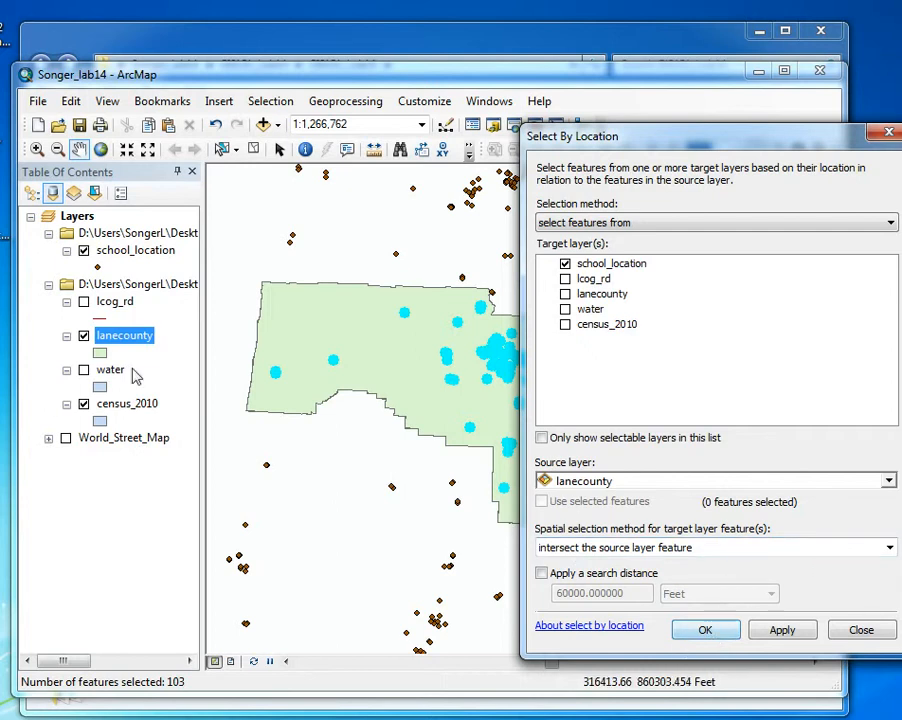
click(706, 628)
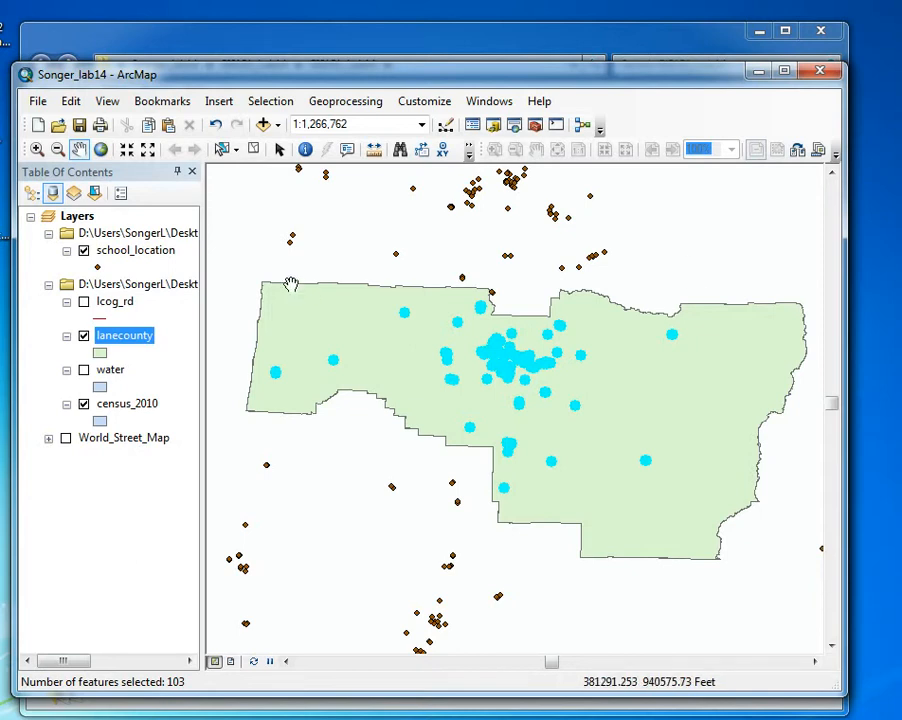
Open the attribute table of the lanecounty layer
right_click(124, 342)
click(152, 386)
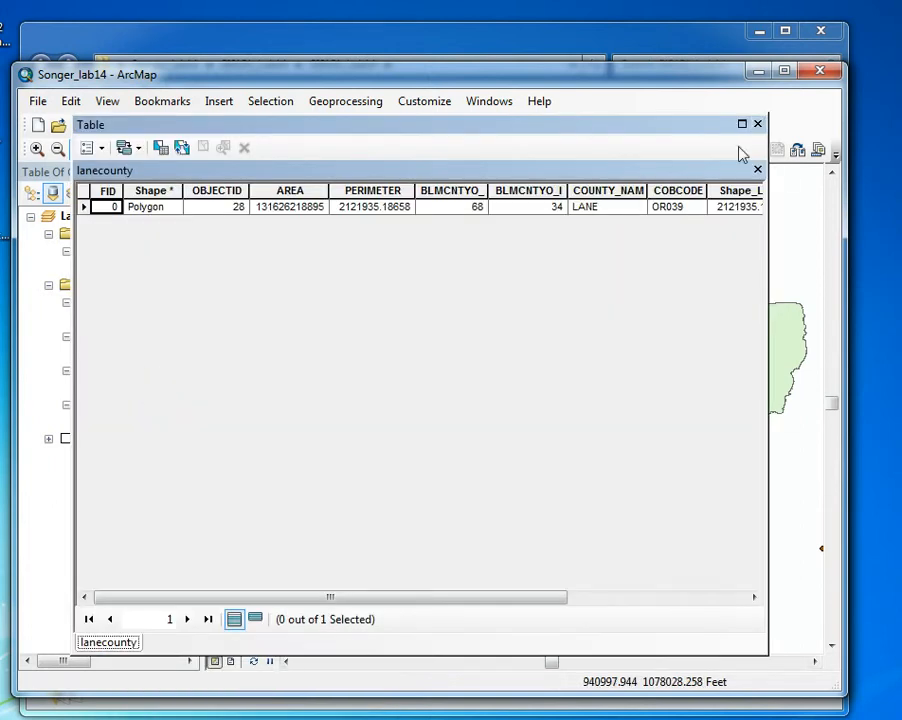
Replace the open county table with the school_location attribute table, review only its selected records alongside the map, and close the table
click(757, 124)
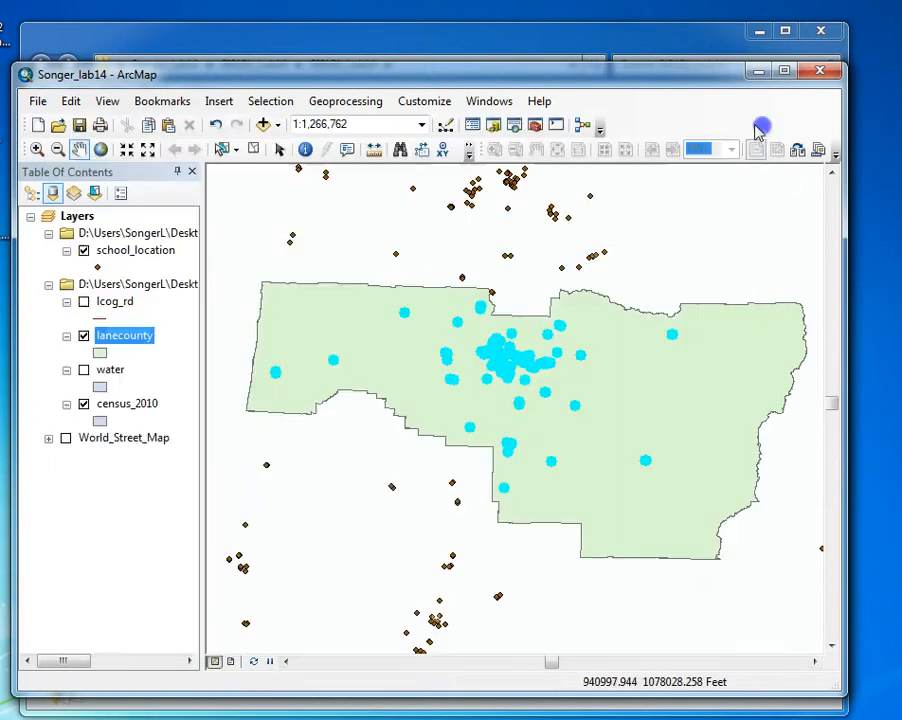
right_click(150, 255)
click(182, 308)
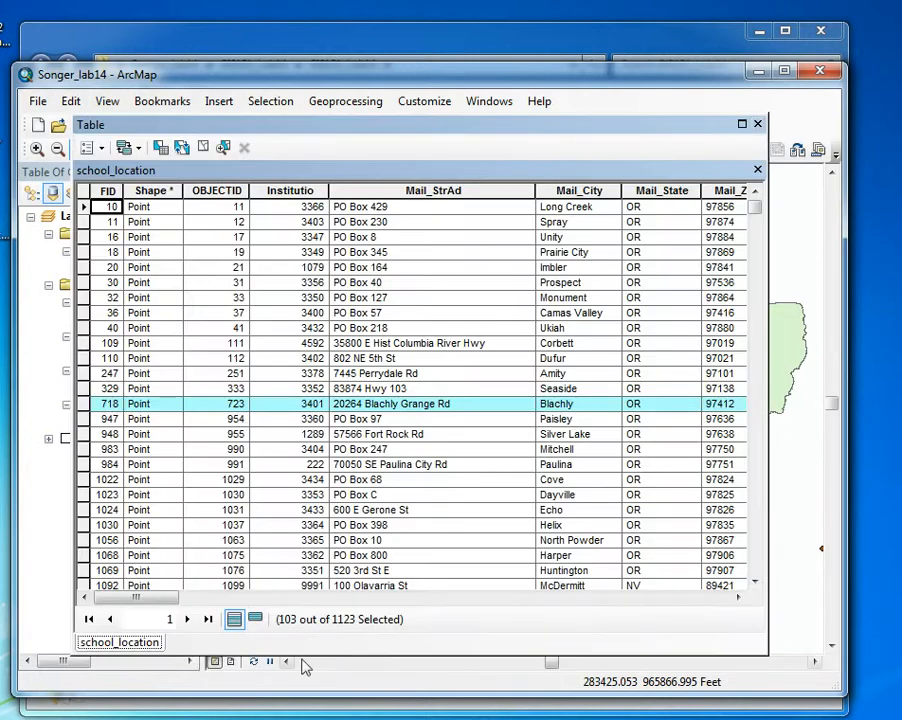
click(253, 619)
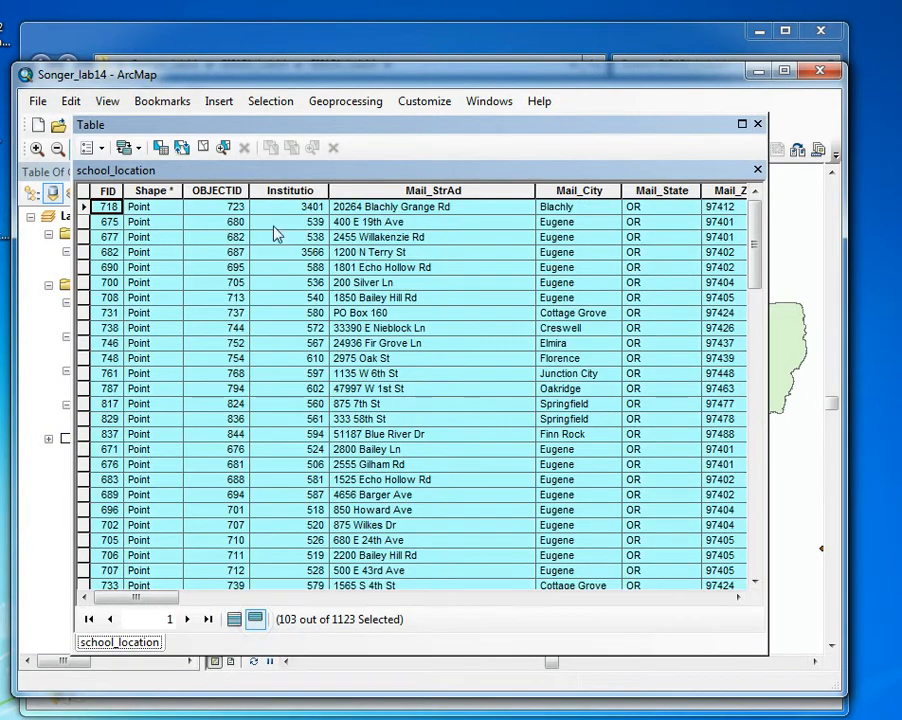
drag(700, 128, 600, 551)
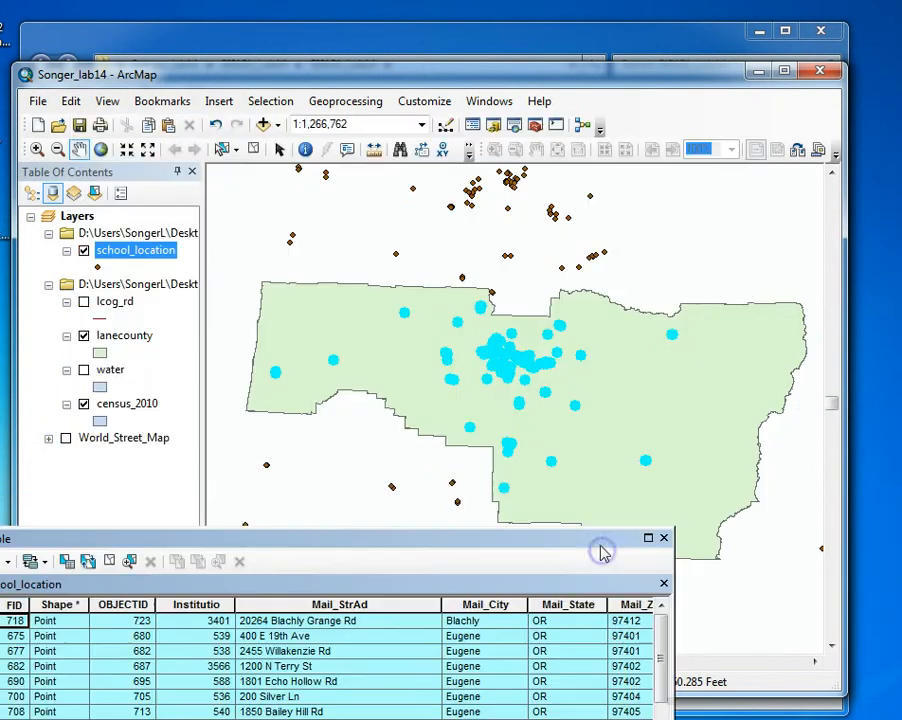
drag(537, 556, 592, 124)
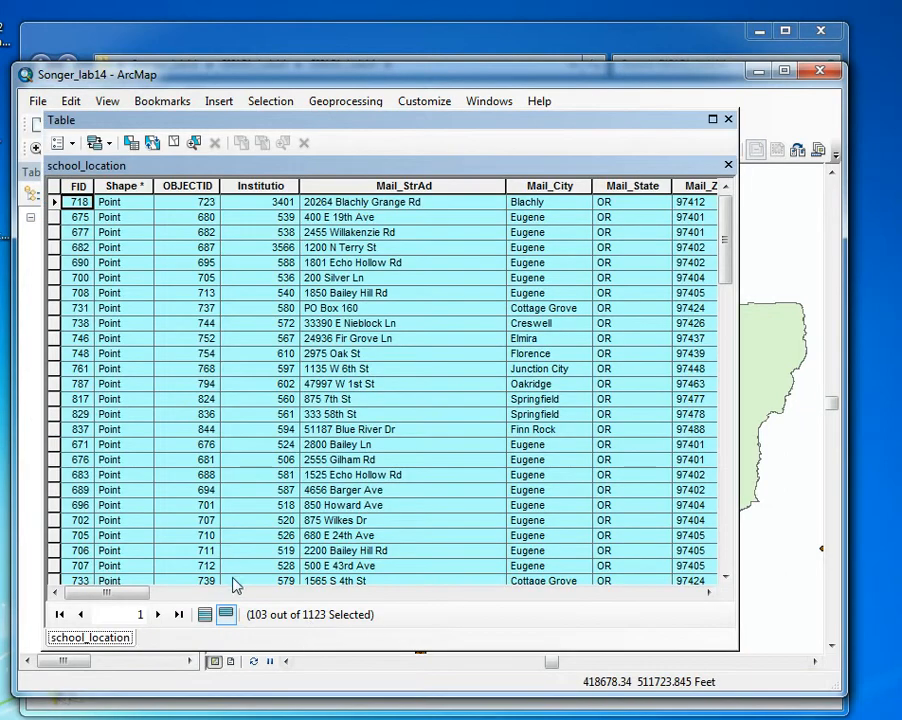
click(728, 119)
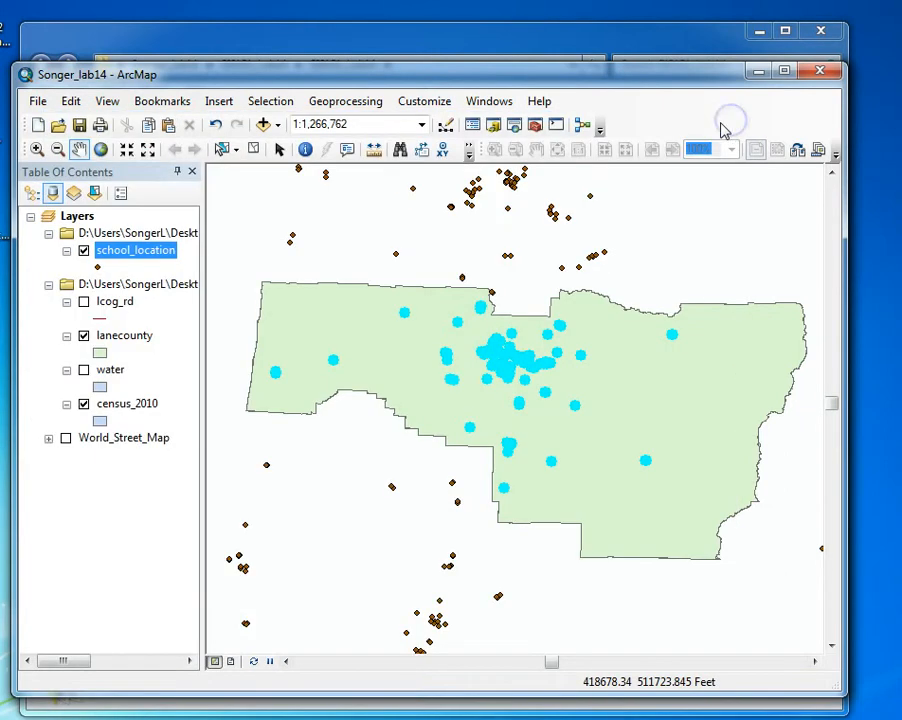
Start exporting the selected school_location features, with the output stored in the data_lab14 folder as a Shapefile
right_click(128, 250)
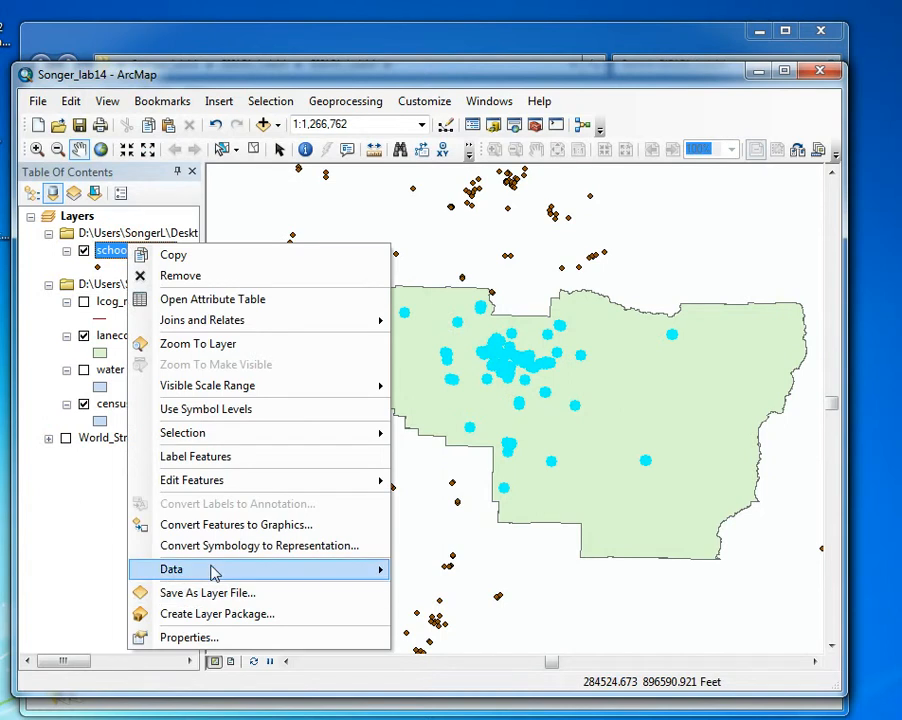
mouse_move(214, 575)
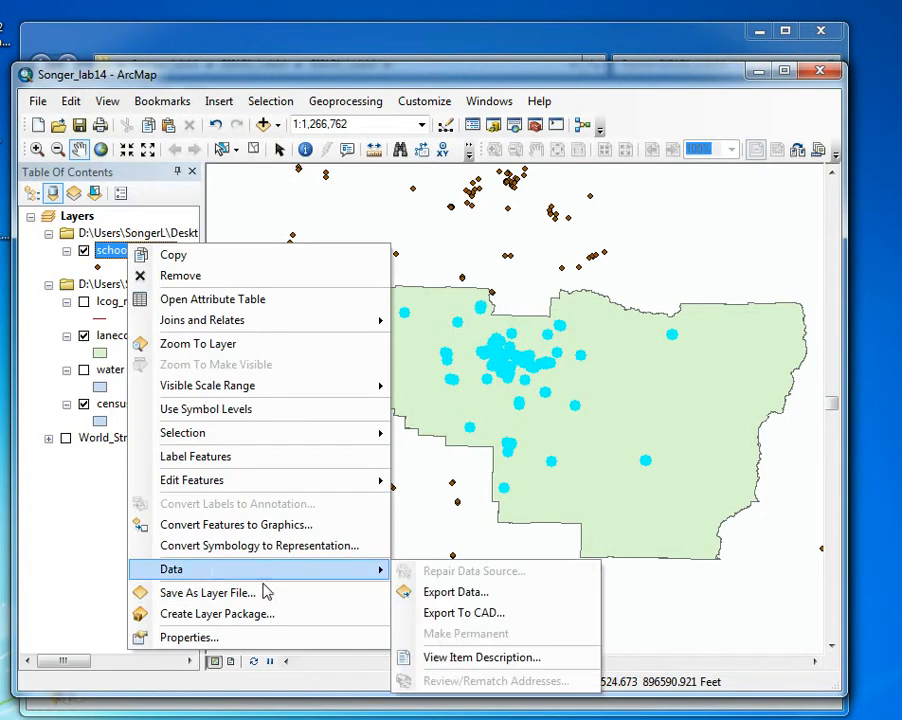
click(458, 594)
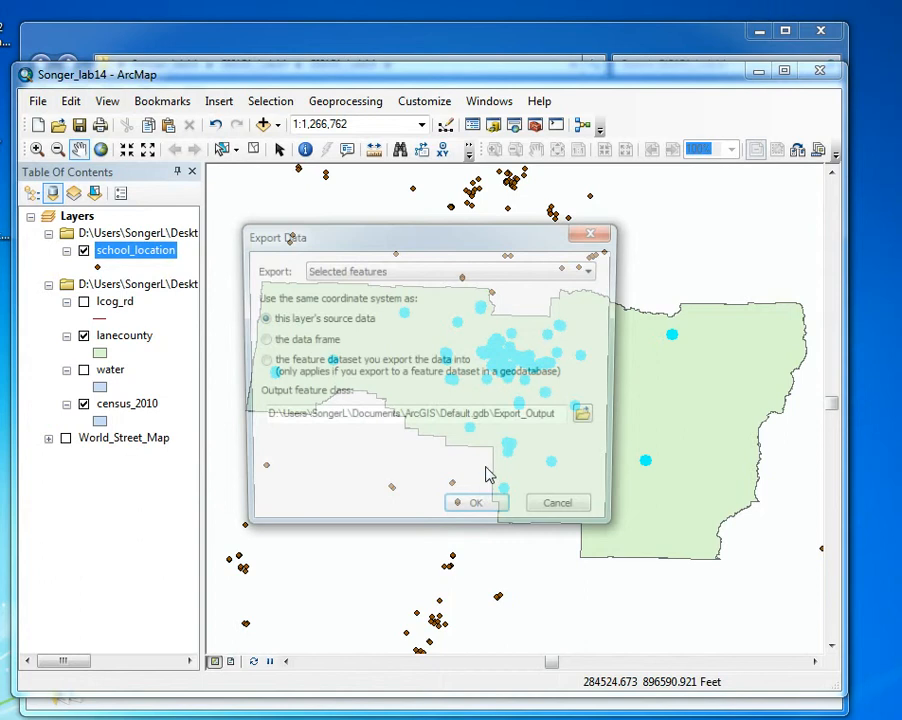
click(591, 420)
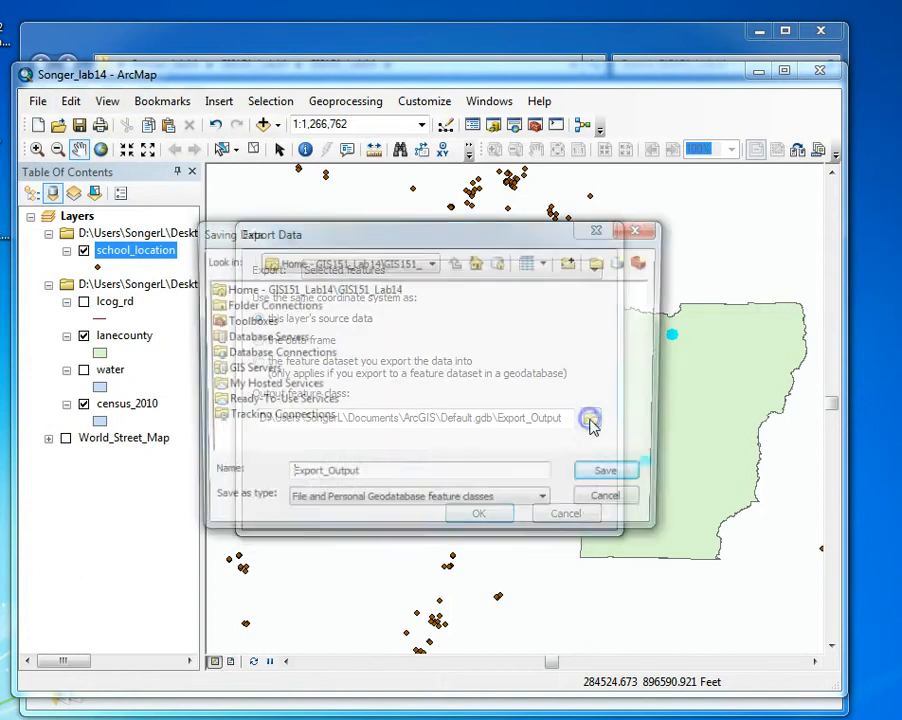
double_click(348, 289)
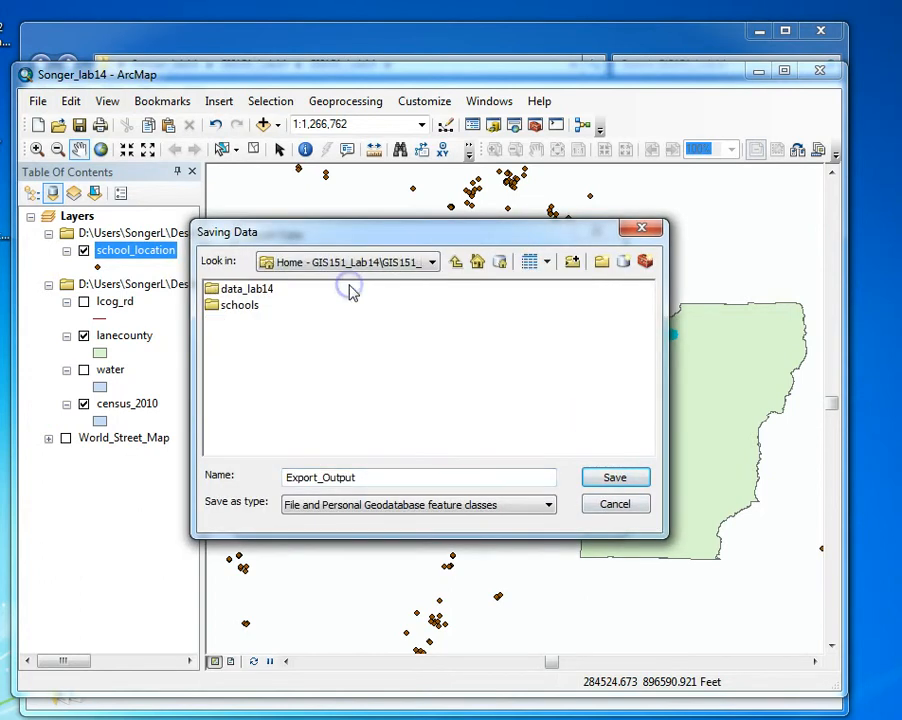
double_click(228, 289)
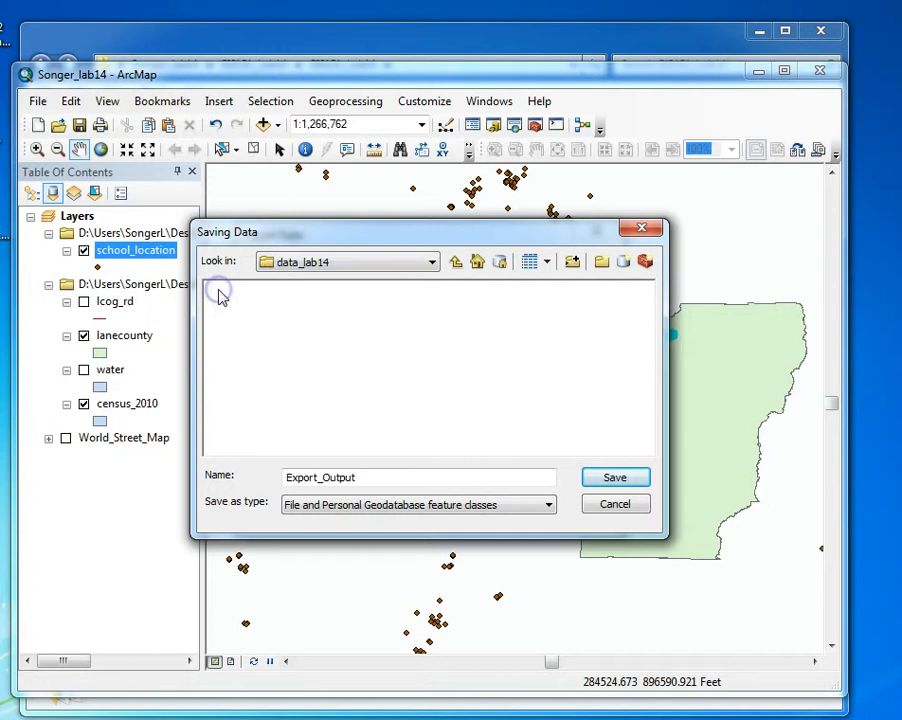
click(394, 506)
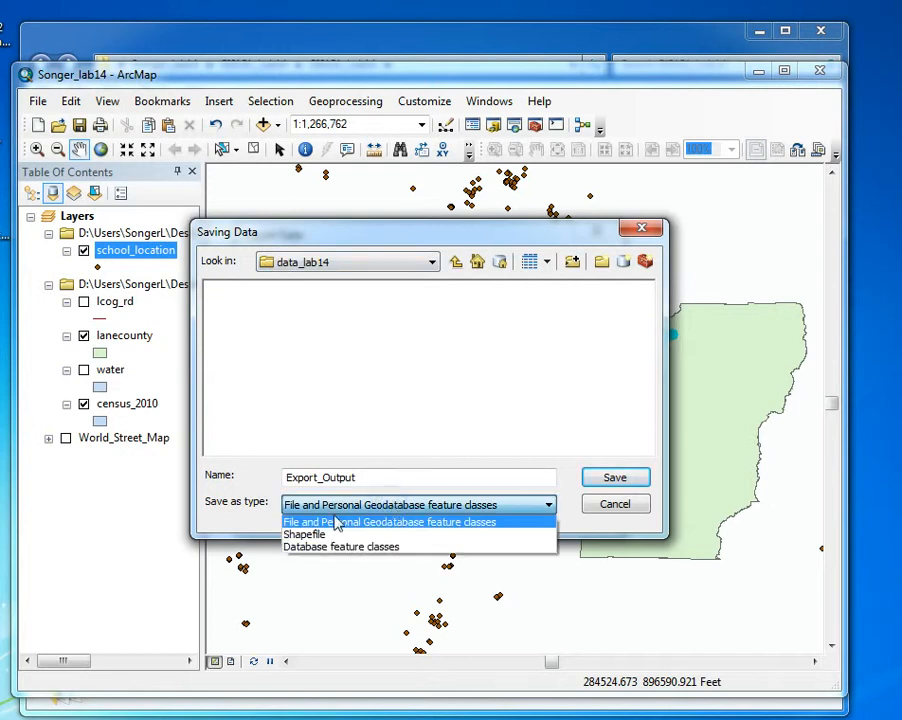
click(308, 536)
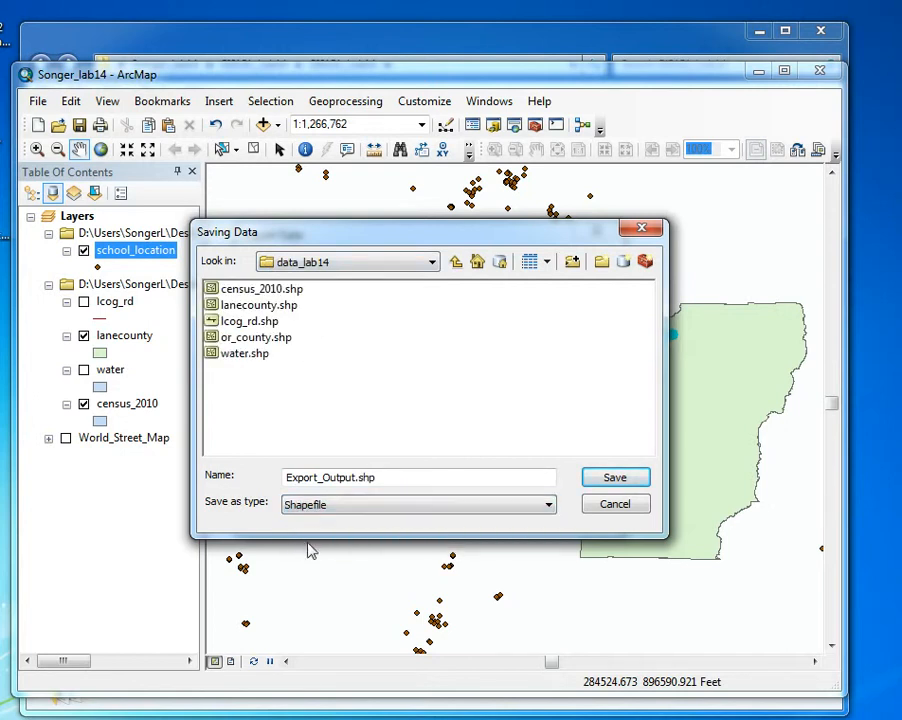
drag(431, 242, 551, 216)
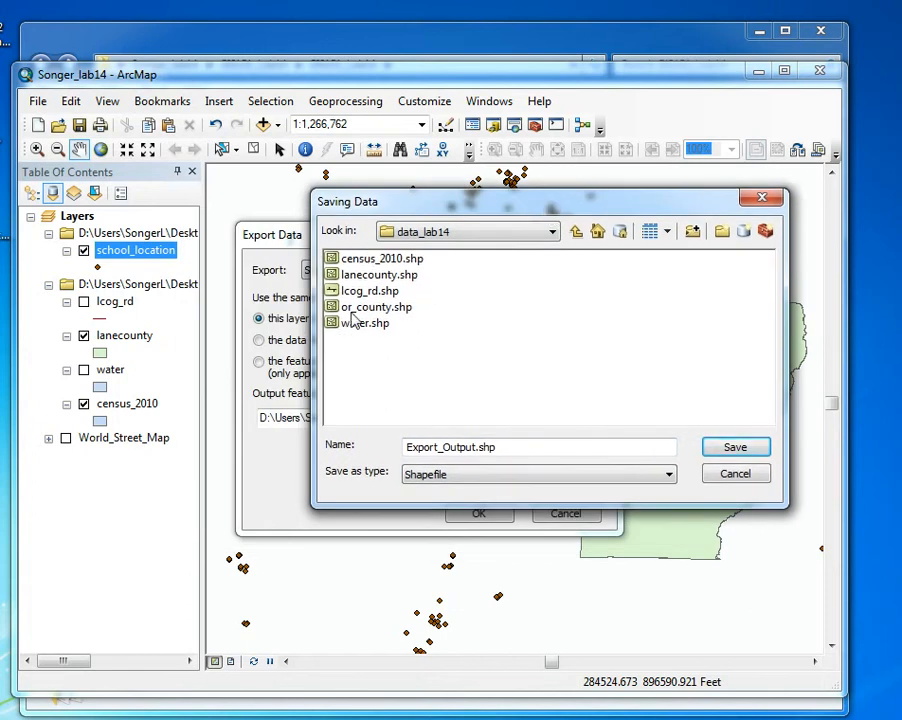
Name the output shapefile Lane_cty_schools, run the export using the layer's source coordinate system, and add the result to the map
drag(524, 453, 376, 445)
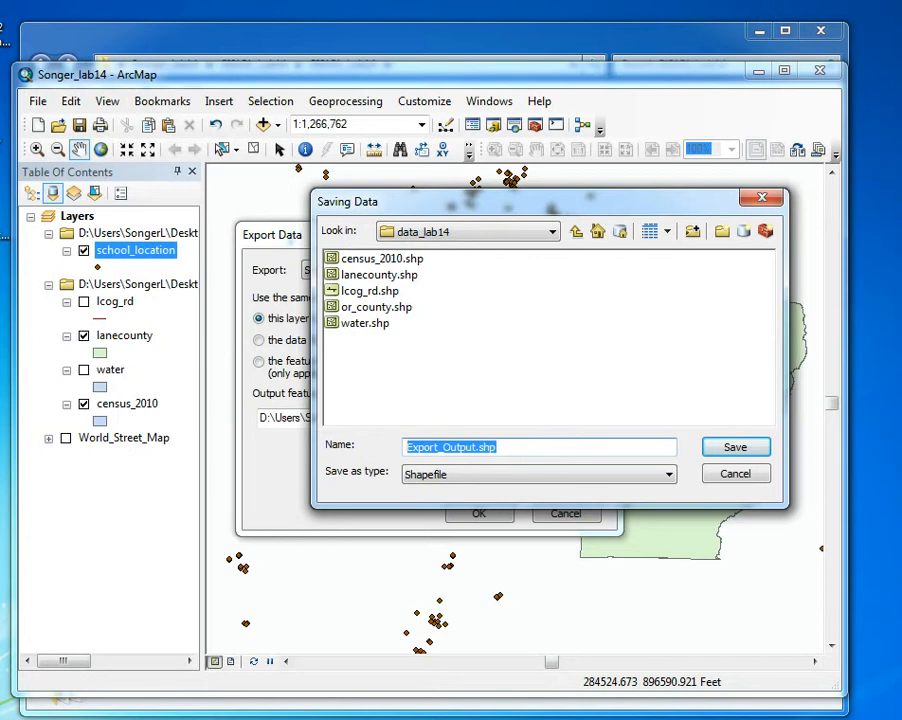
text(Lane_cty_schools)
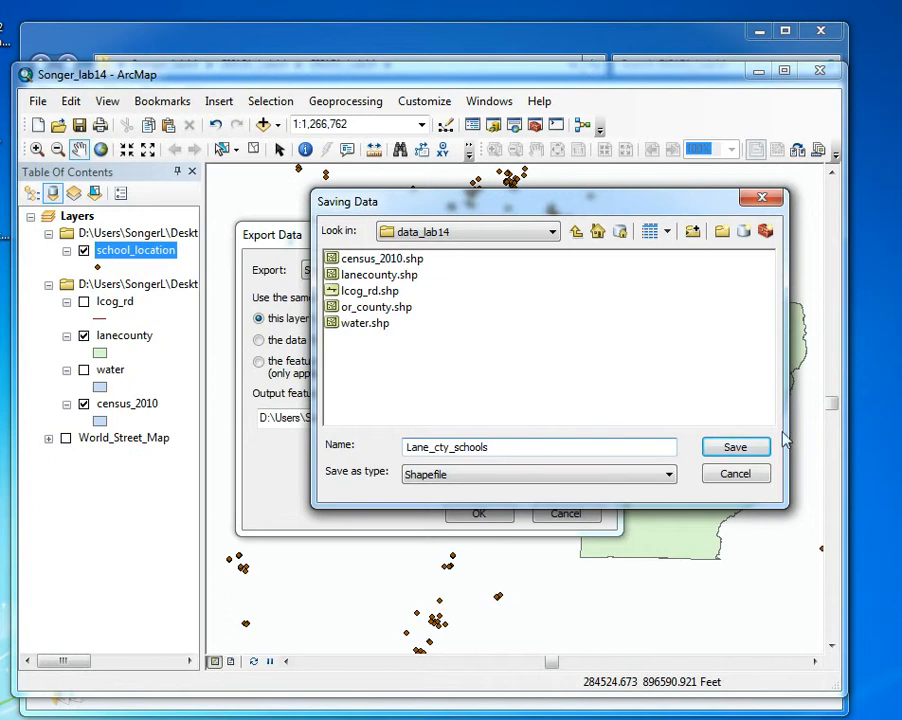
click(736, 446)
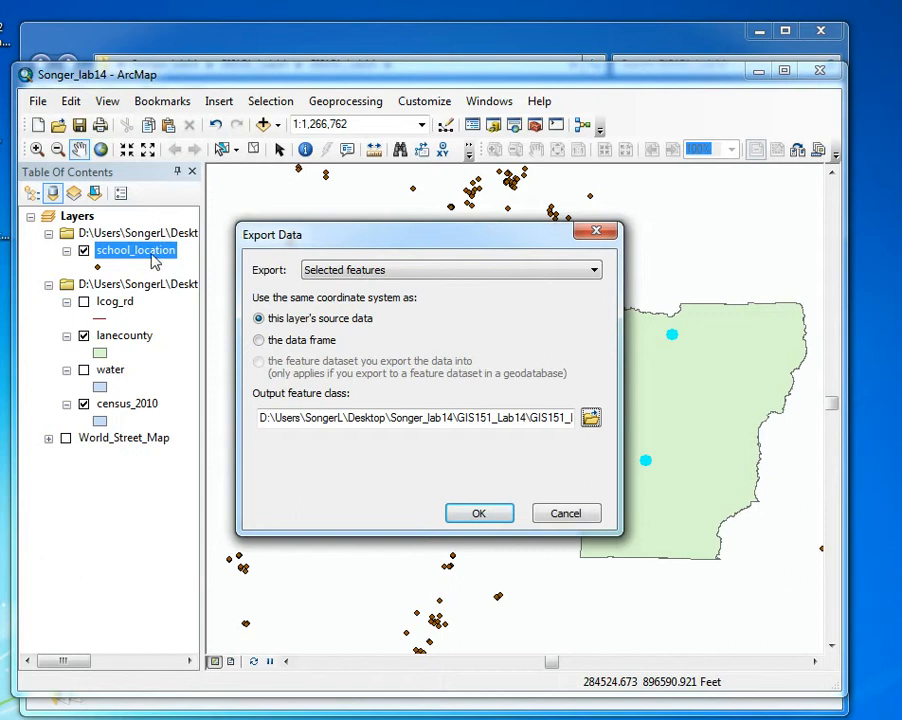
click(476, 515)
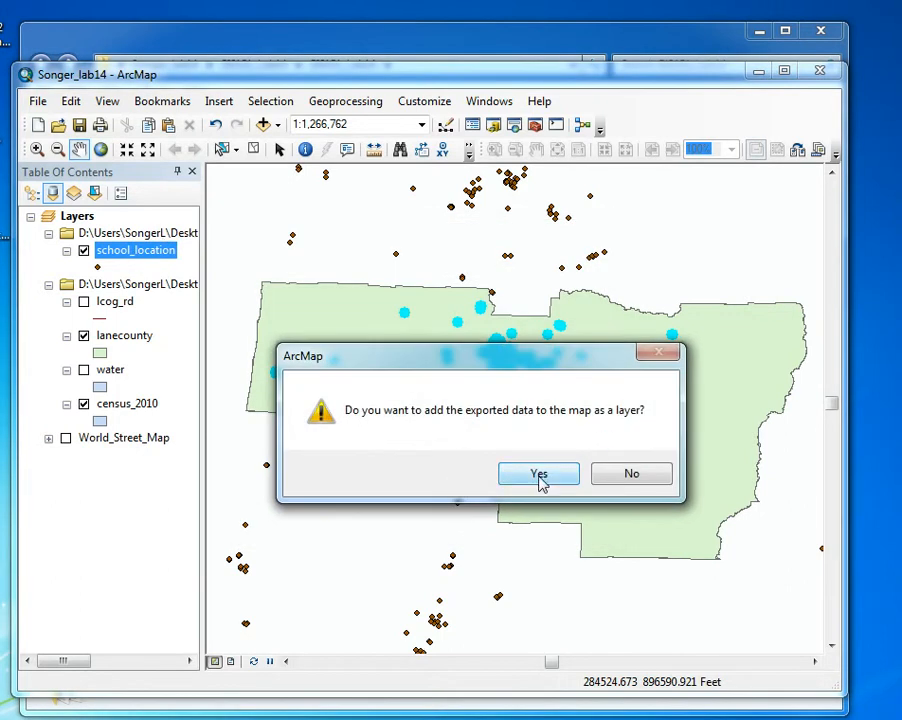
click(540, 476)
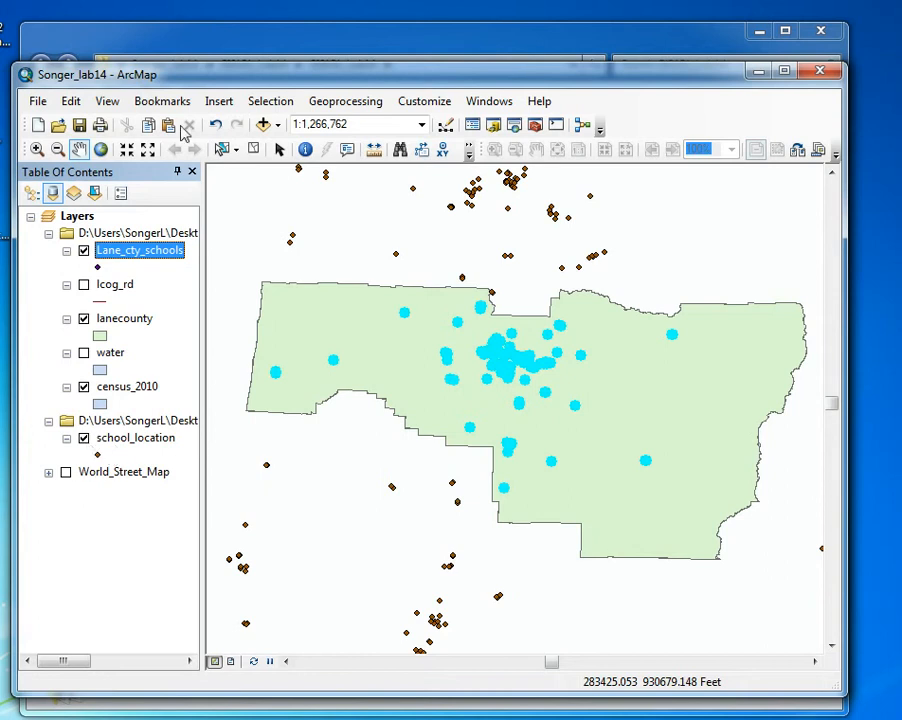
Clear the feature selection and remove the original school_location layer from the map
click(254, 149)
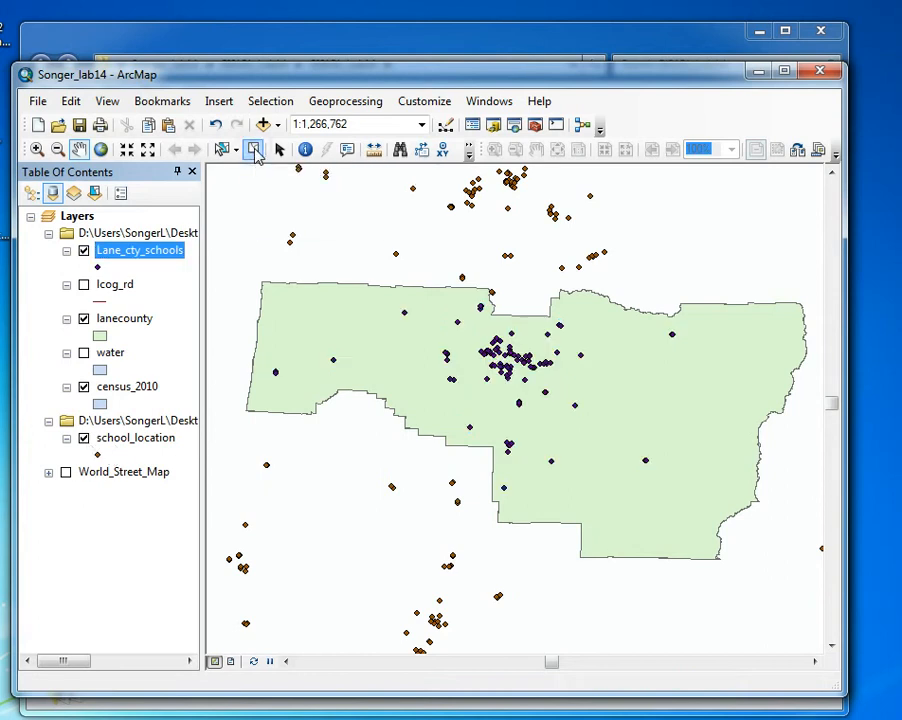
click(84, 440)
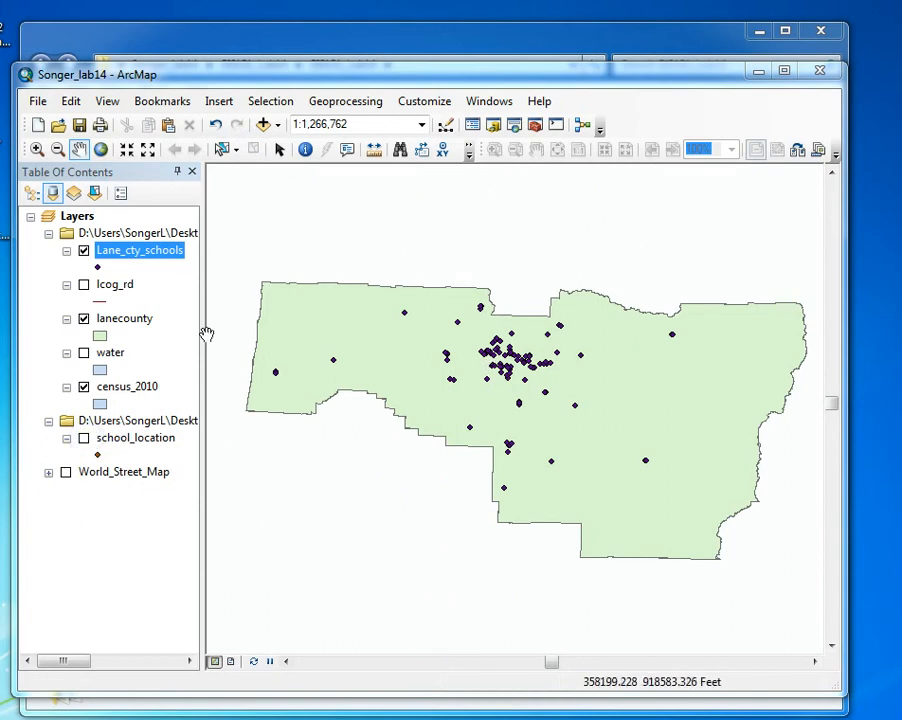
right_click(124, 446)
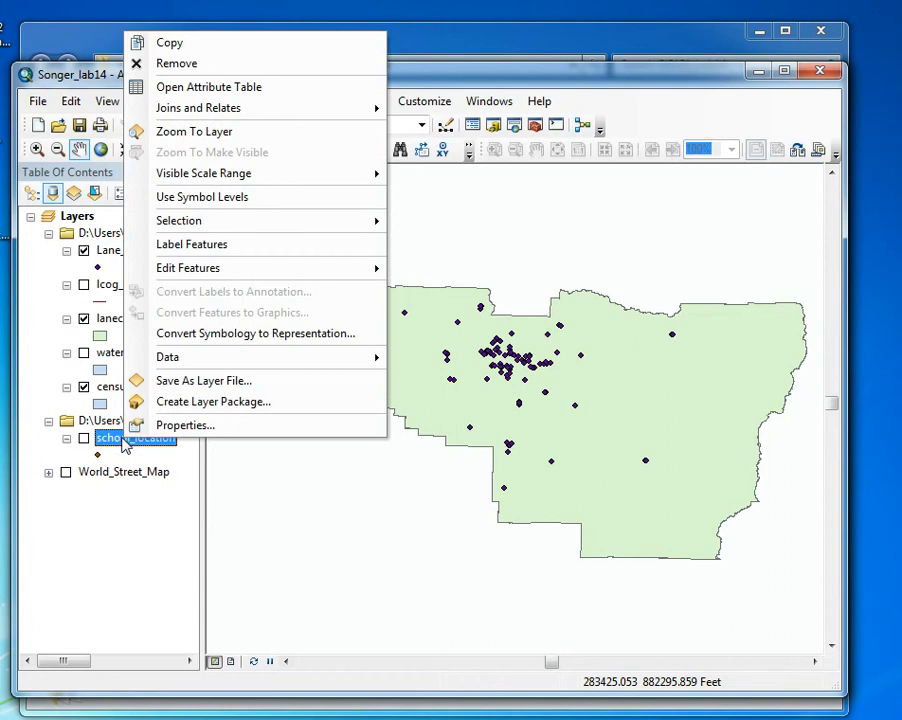
click(208, 64)
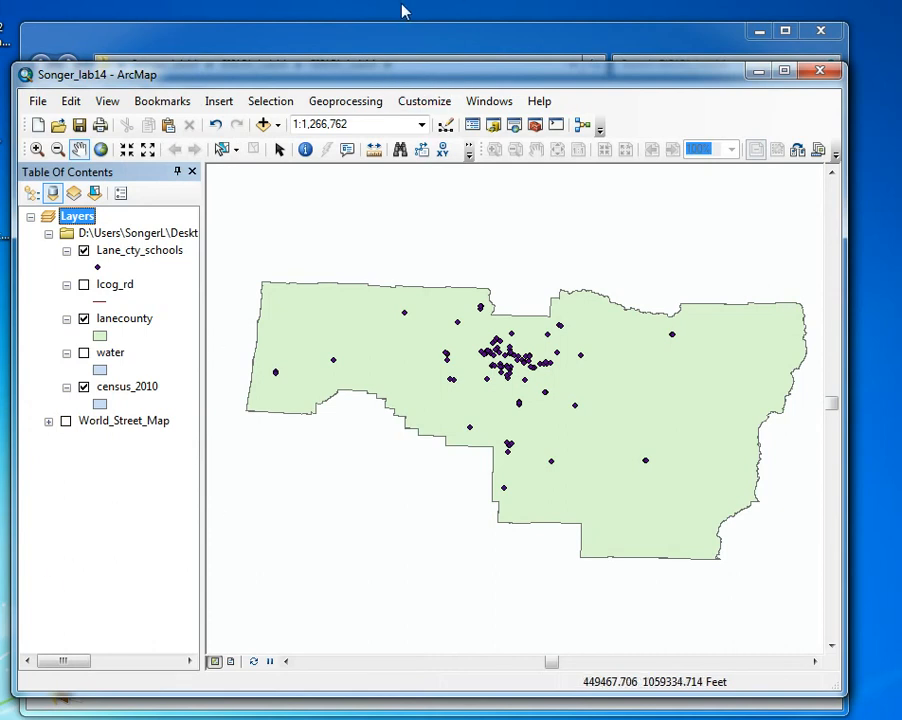
Check in the Catalog that the data_lab14 folder contains the exported Lane_cty_schools.shp
drag(274, 75, 268, 382)
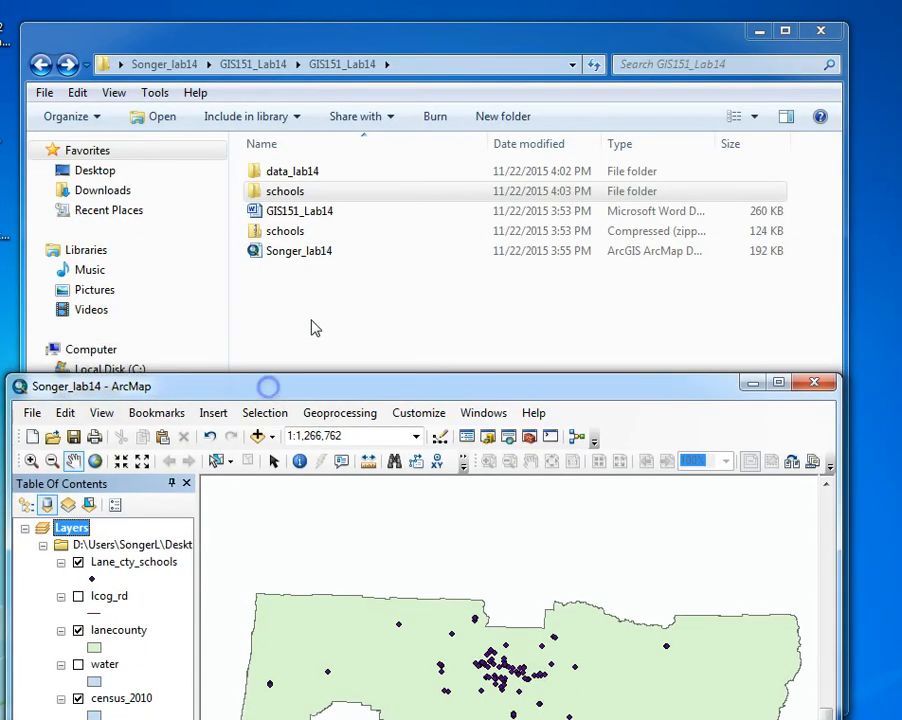
drag(374, 392, 367, 85)
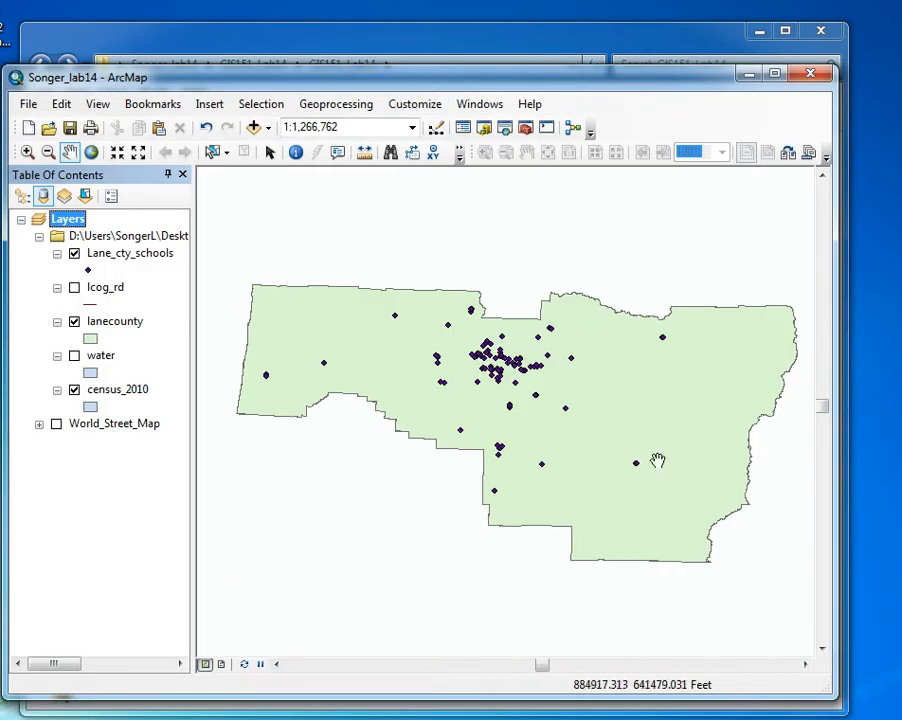
click(479, 104)
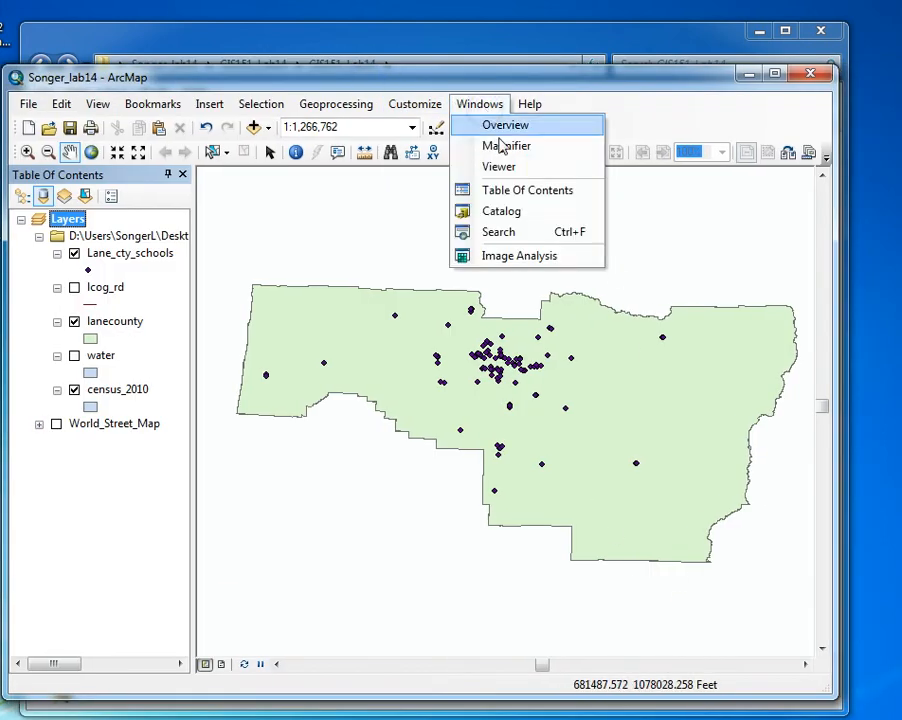
click(500, 210)
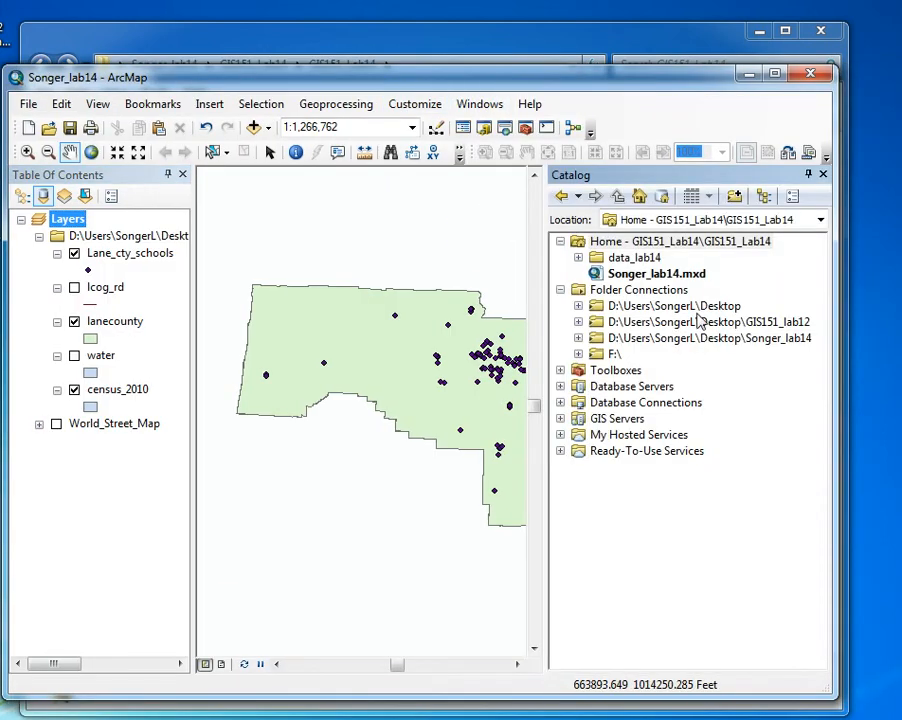
click(578, 257)
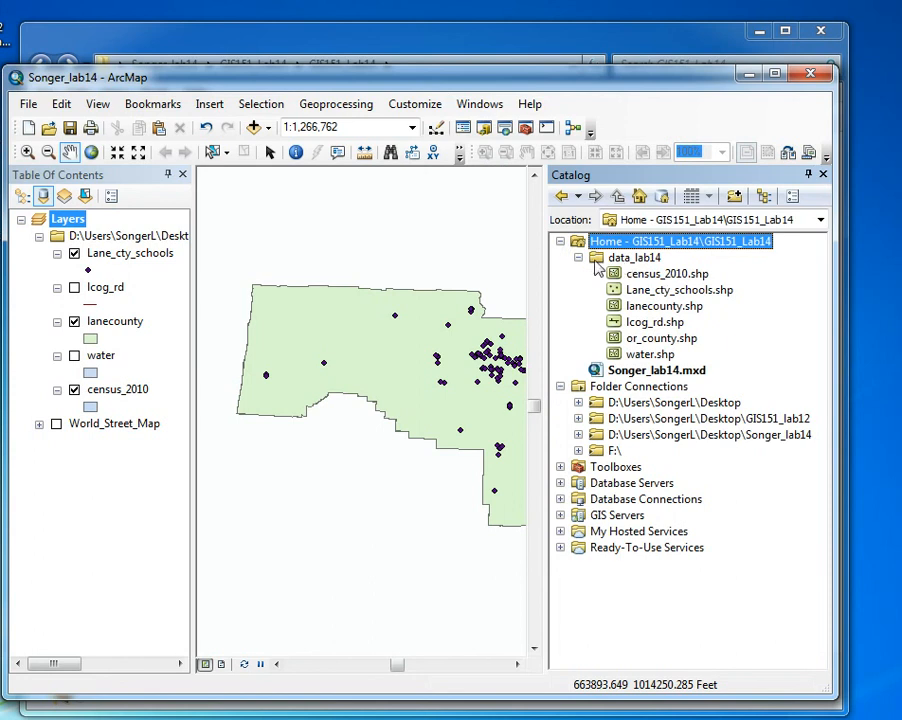
click(702, 291)
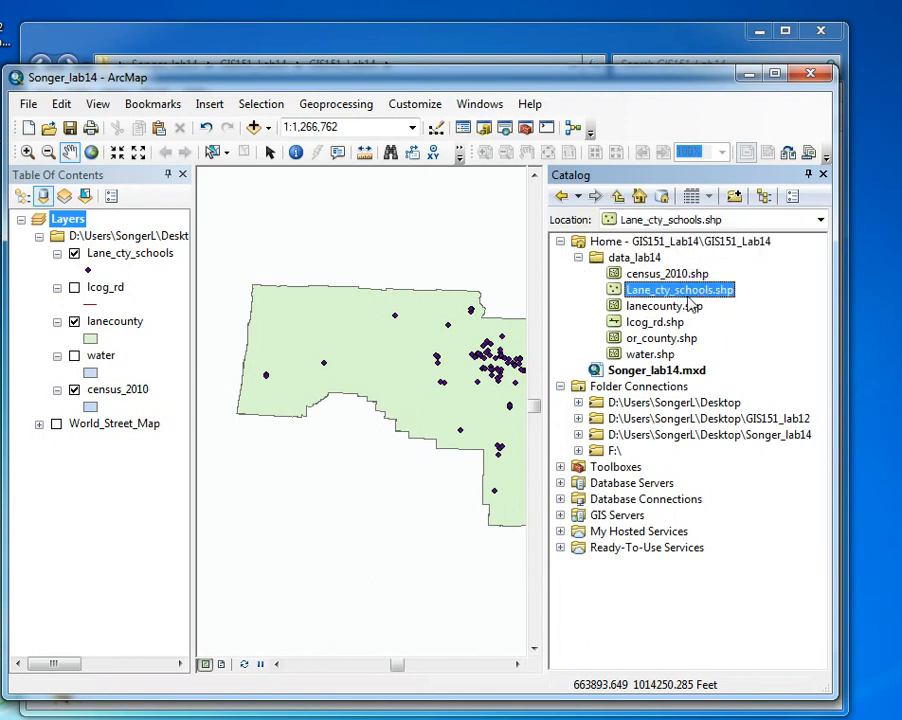